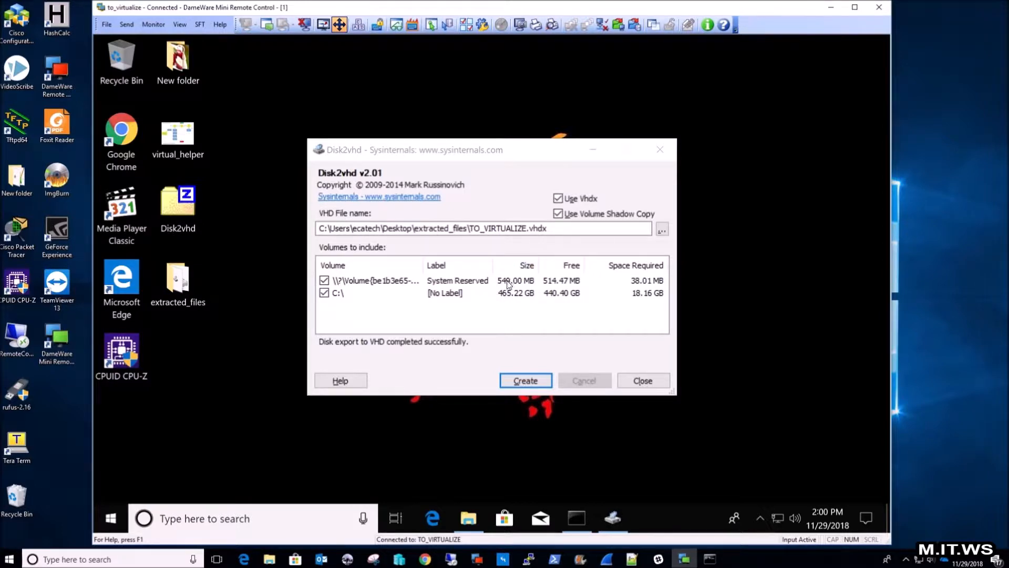
# Step: Examine the size of the TO_VIRTUALIZE disk image in the extracted_files folder and close Disk2vhd
pyautogui.doubleClick(178, 284)
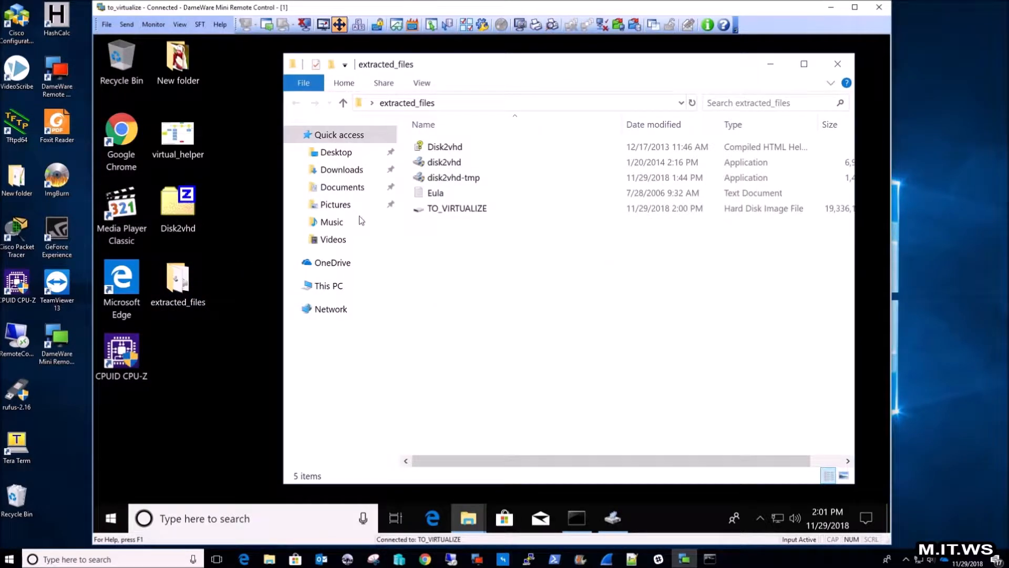
pyautogui.click(480, 207)
pyautogui.moveTo(597, 71); pyautogui.dragTo(510, 71)
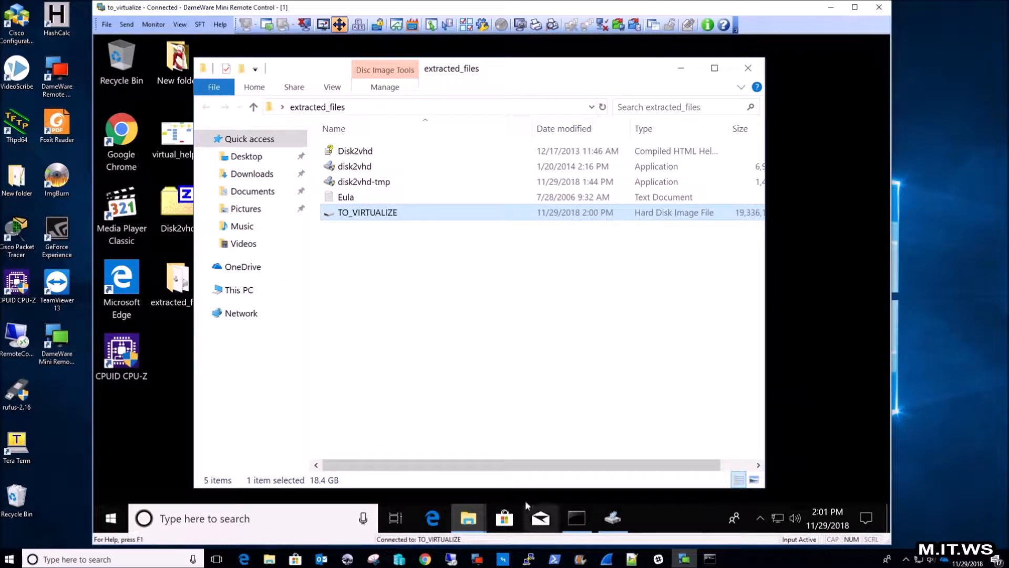
pyautogui.moveTo(583, 466); pyautogui.dragTo(597, 467)
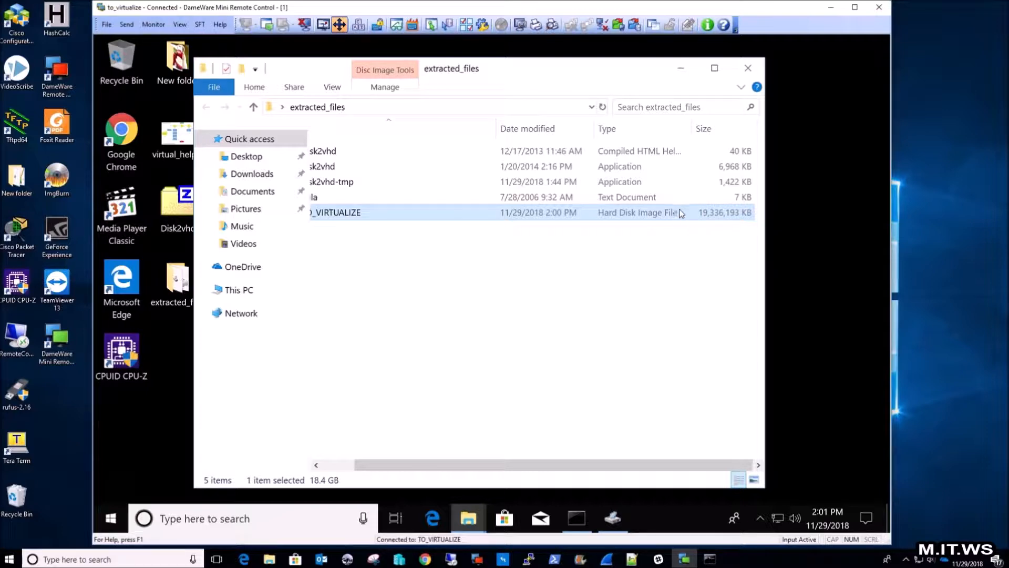
pyautogui.moveTo(466, 461); pyautogui.dragTo(444, 462)
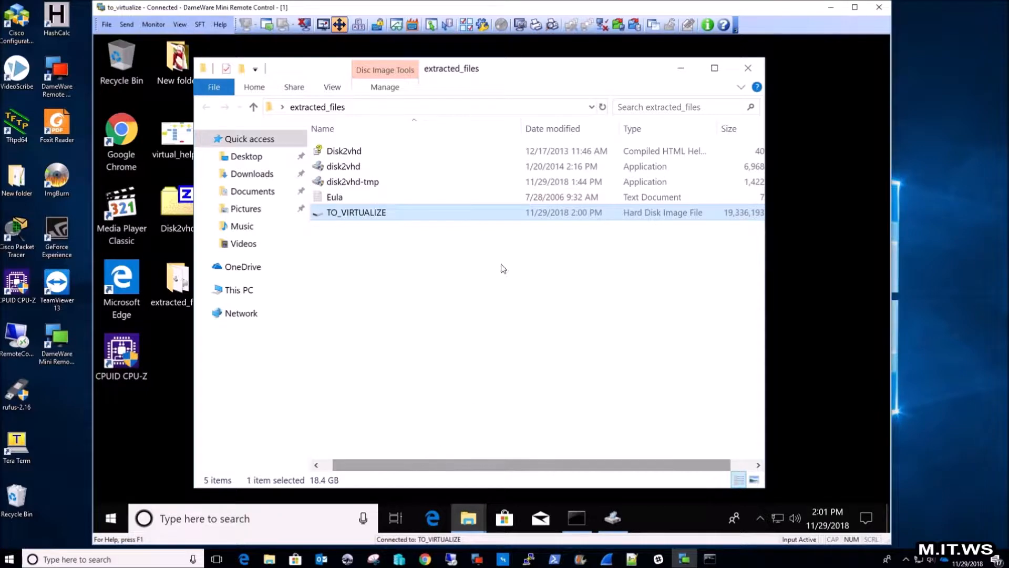
pyautogui.click(681, 70)
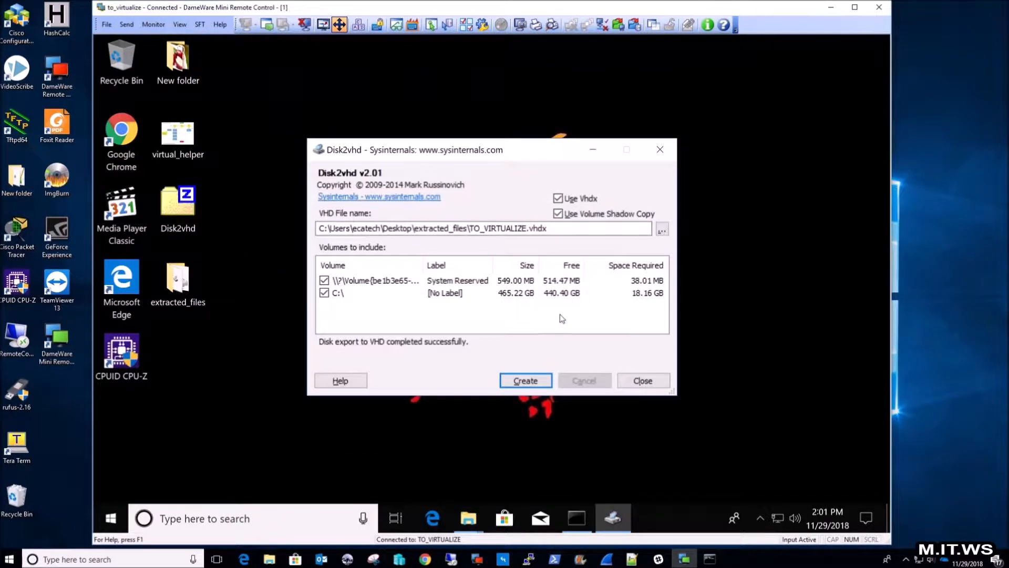
pyautogui.click(642, 380)
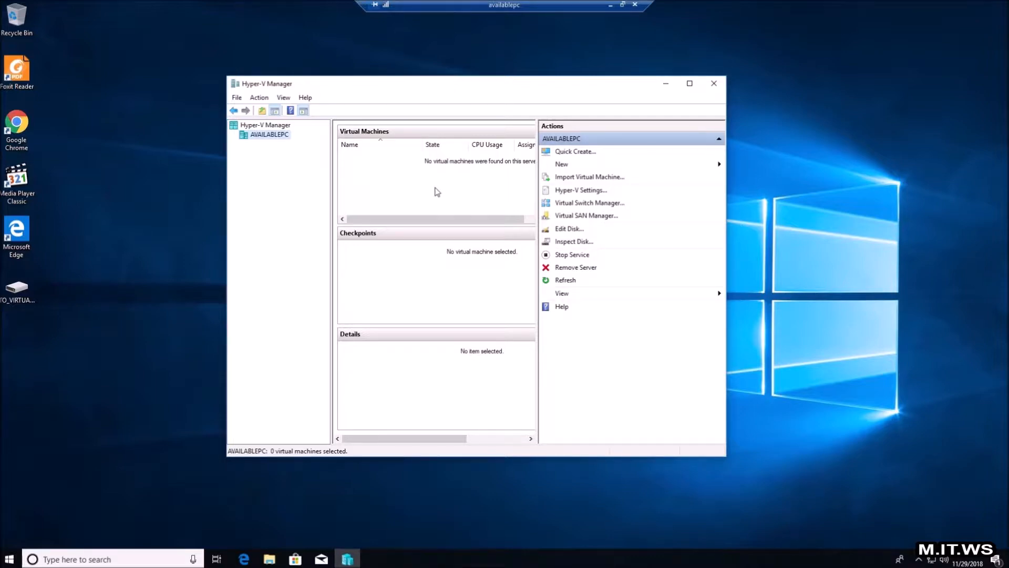
# Step: Check the free space on the C: and D: drives of the Hyper-V host
pyautogui.click(23, 293)
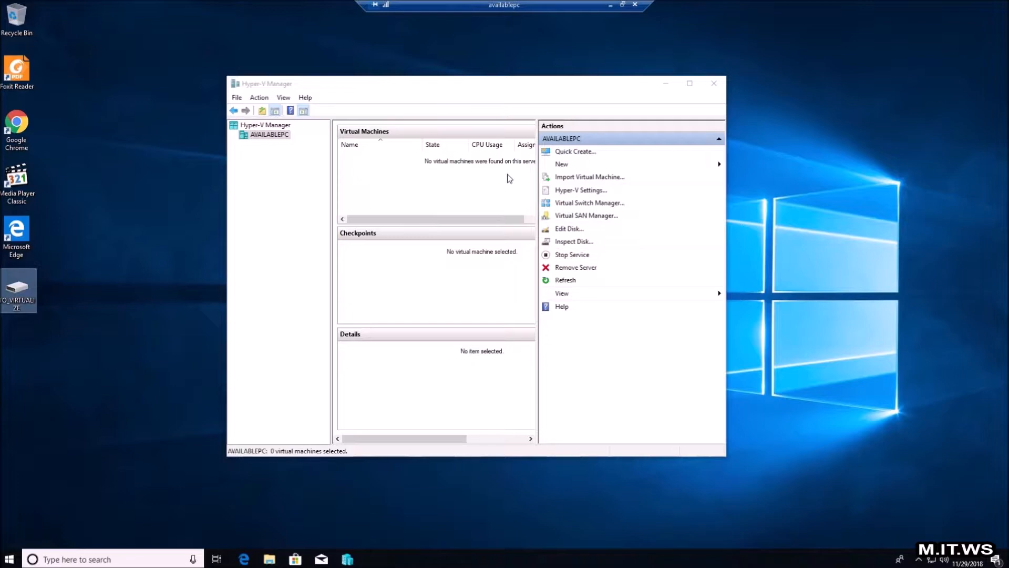
pyautogui.click(575, 167)
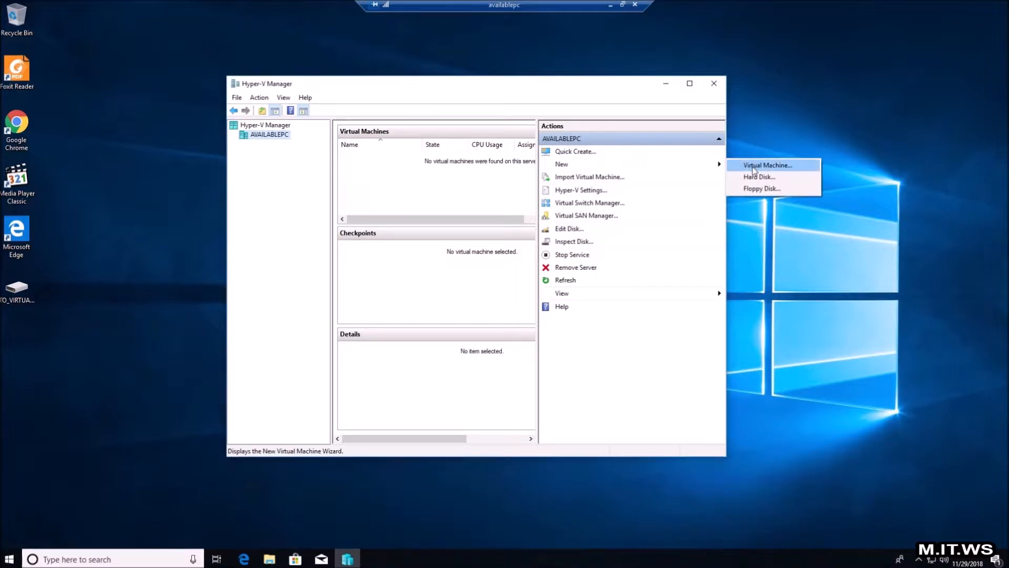
pyautogui.click(10, 559)
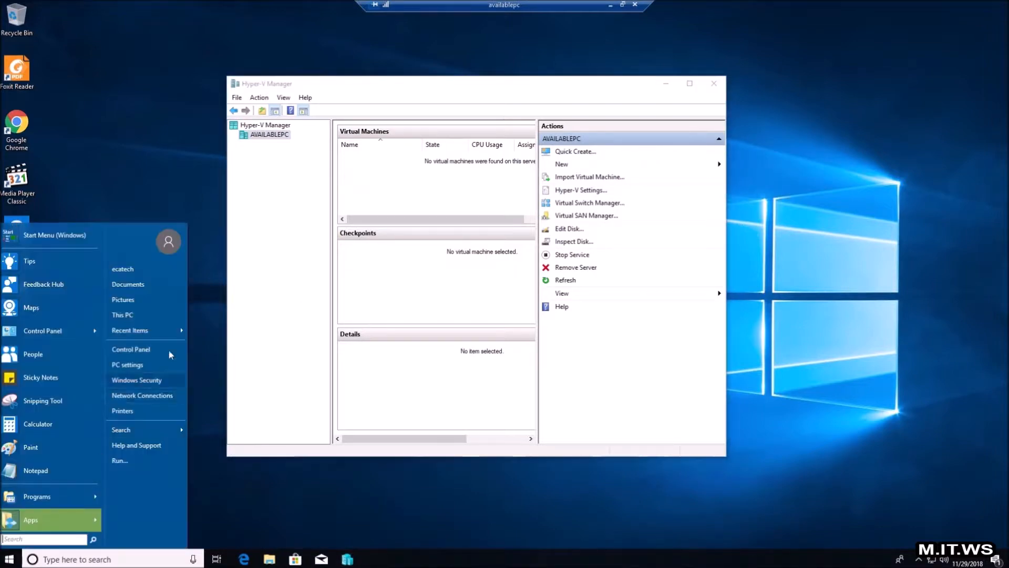
pyautogui.click(141, 315)
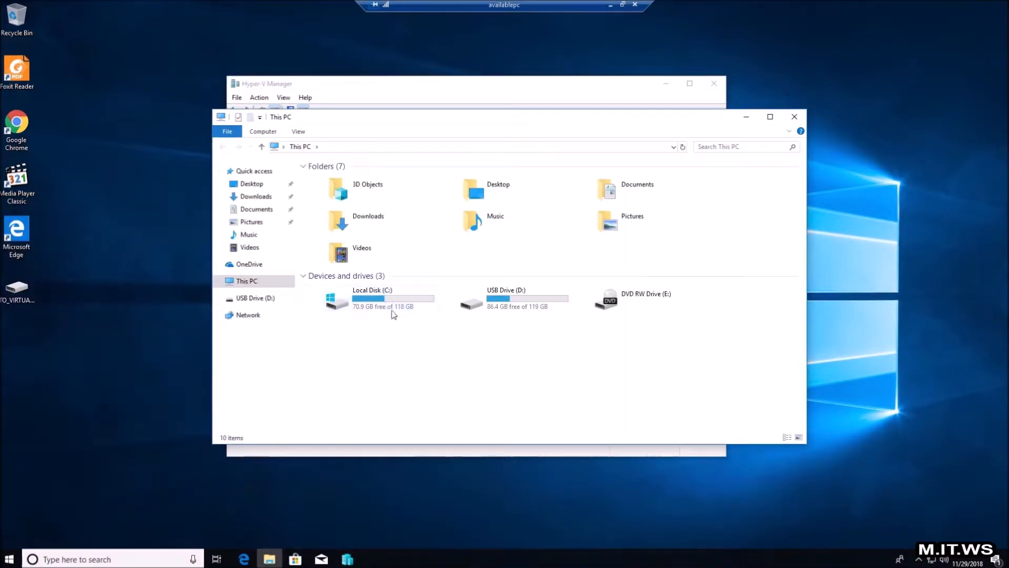
pyautogui.moveTo(421, 308)
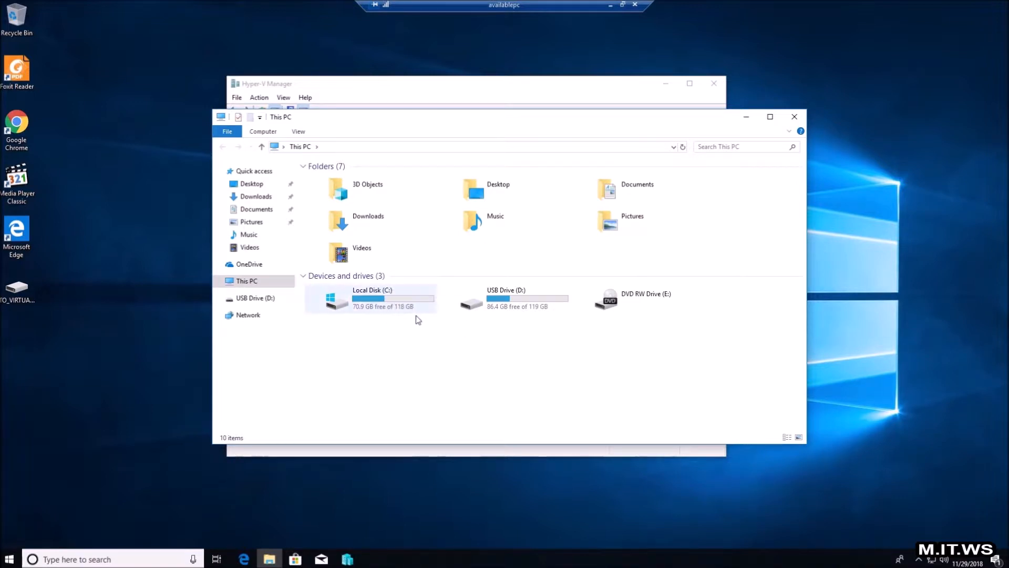
pyautogui.moveTo(529, 308)
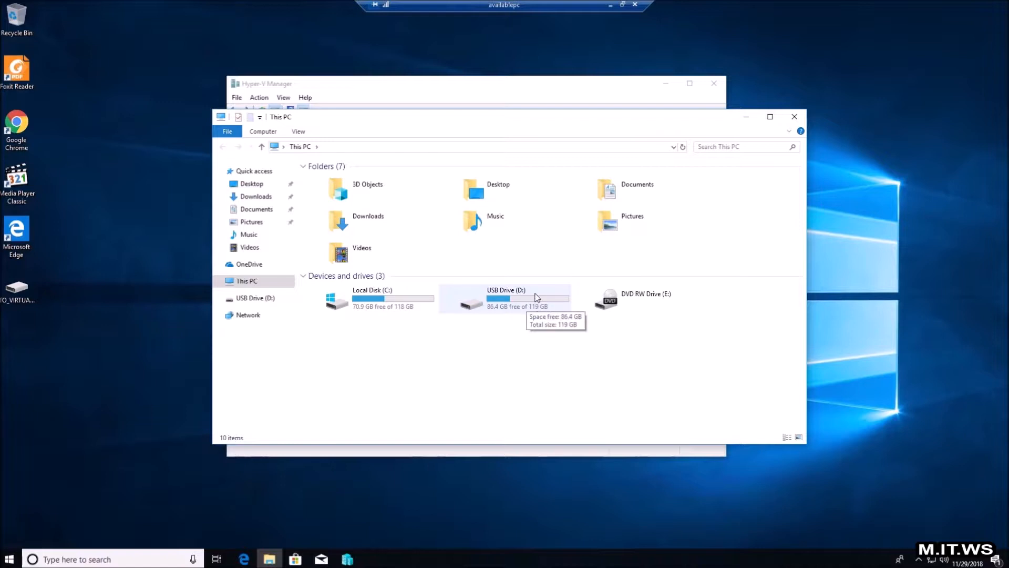
pyautogui.click(794, 117)
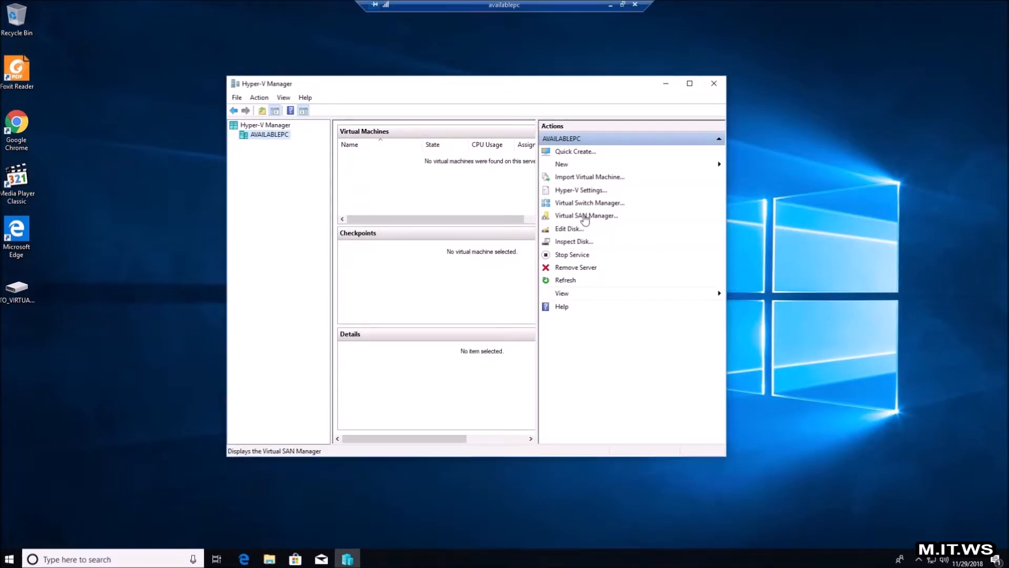
# Step: Start creating a new virtual machine and name it 2_virtualize
pyautogui.click(567, 166)
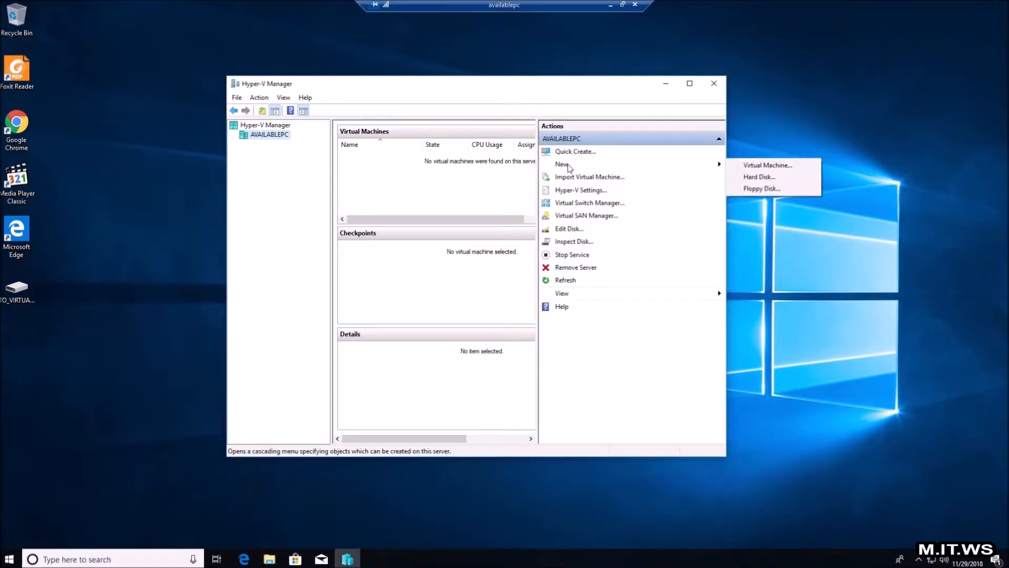
pyautogui.click(764, 165)
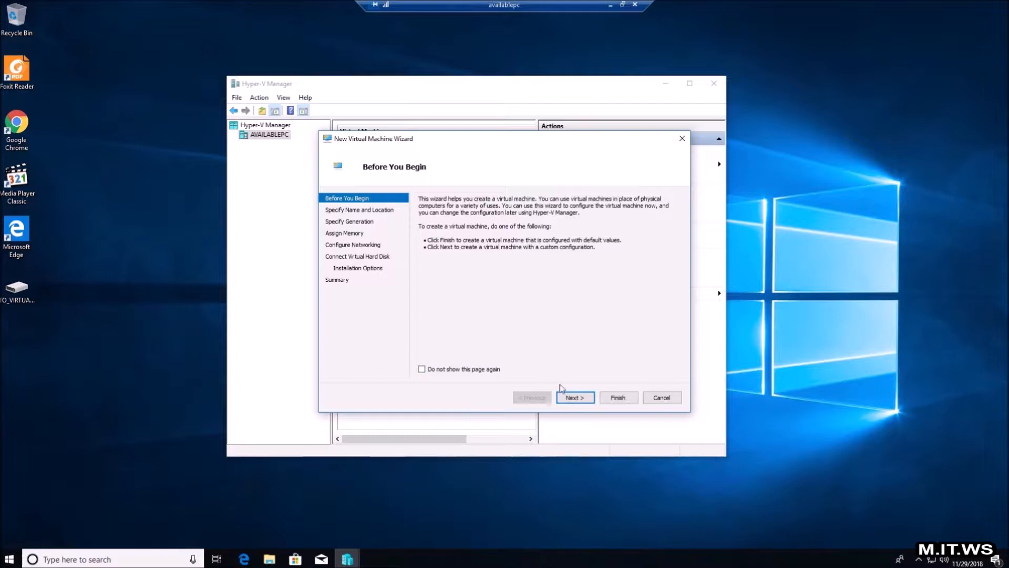
pyautogui.click(575, 398)
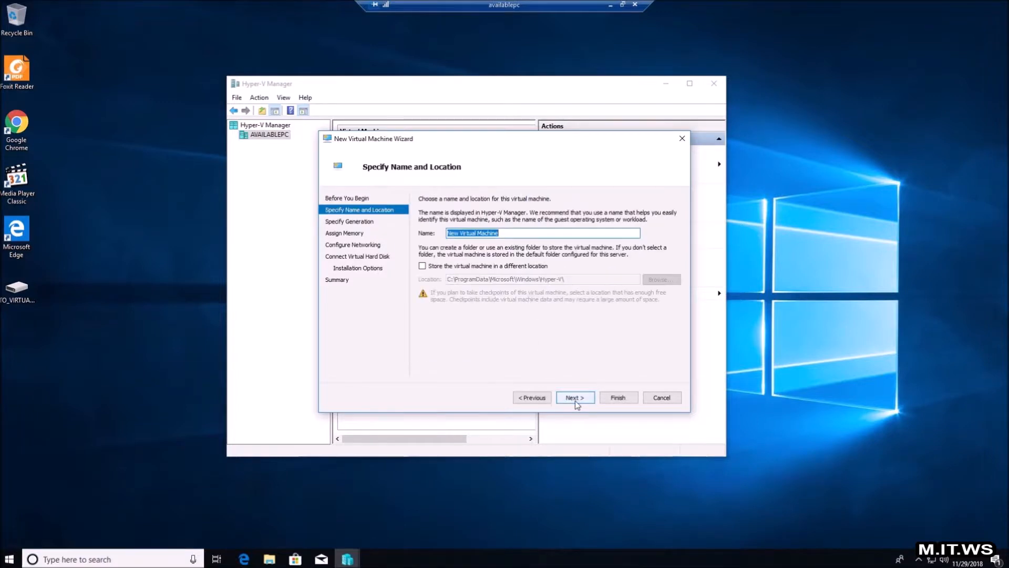
pyautogui.write('to')
pyautogui.press('BackSpace')
pyautogui.press('BackSpace')
pyautogui.write('2_vitualize')
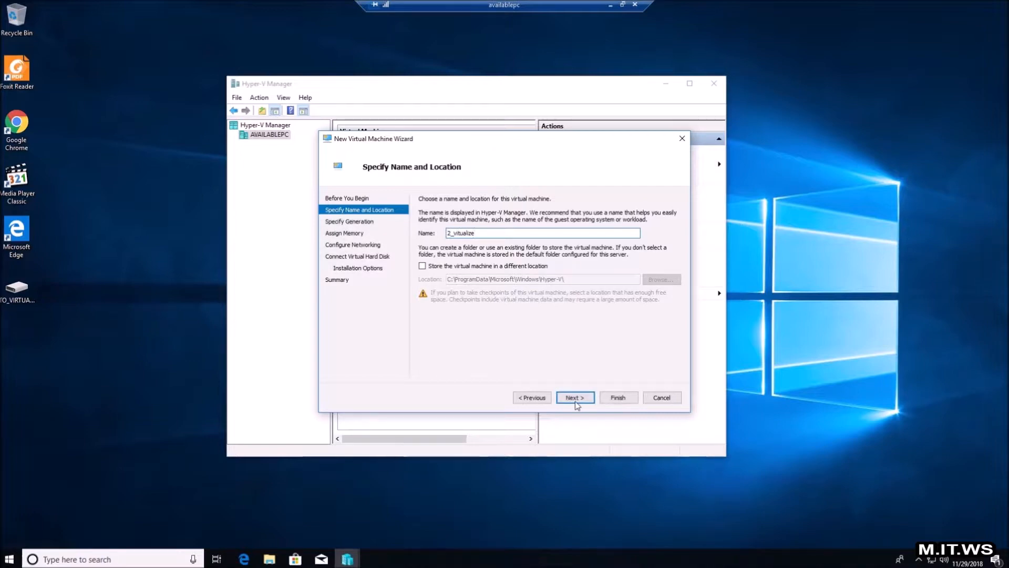
pyautogui.write('r')
pyautogui.click(422, 266)
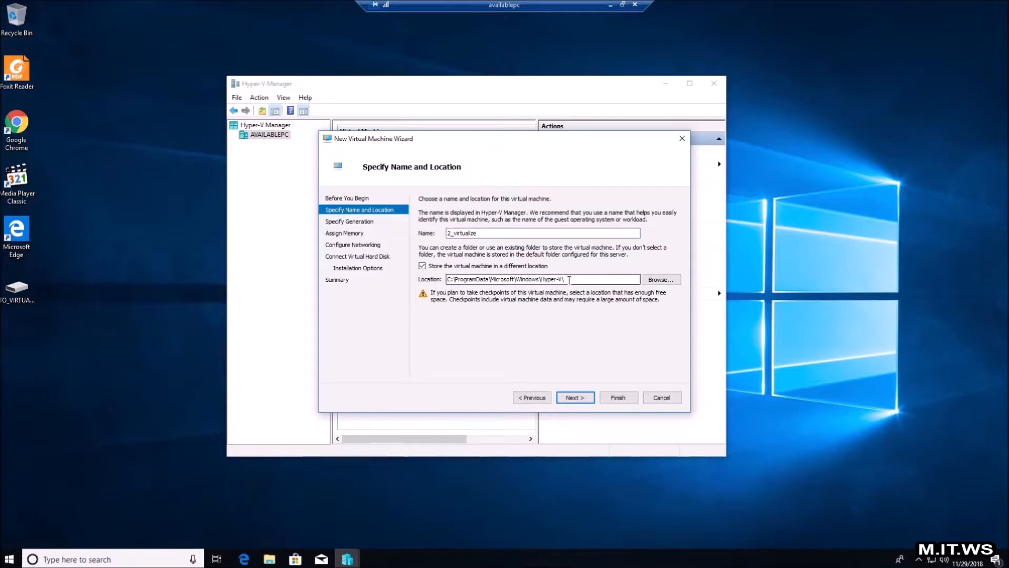
pyautogui.moveTo(570, 279); pyautogui.dragTo(444, 292)
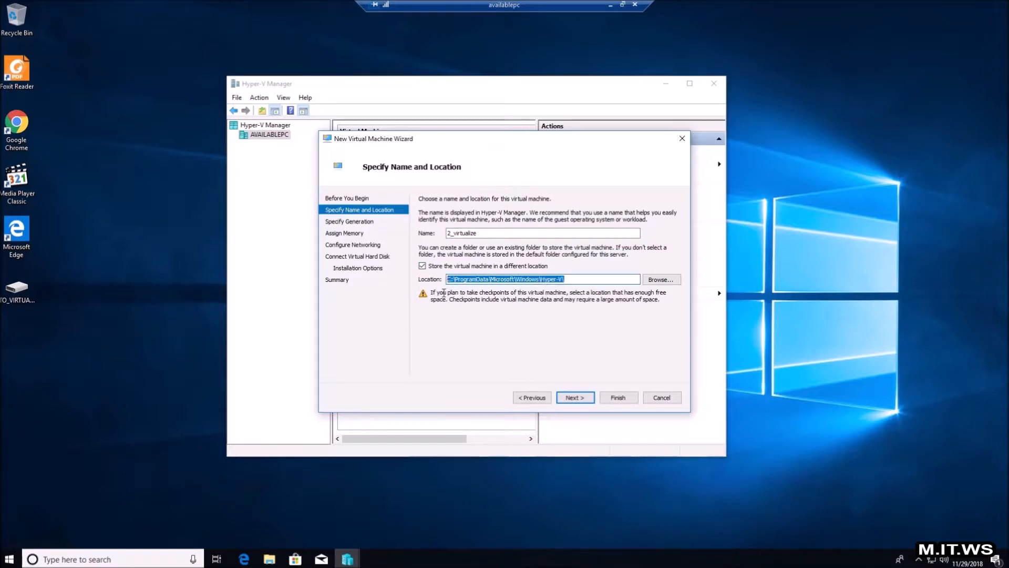
pyautogui.moveTo(445, 293); pyautogui.dragTo(574, 288)
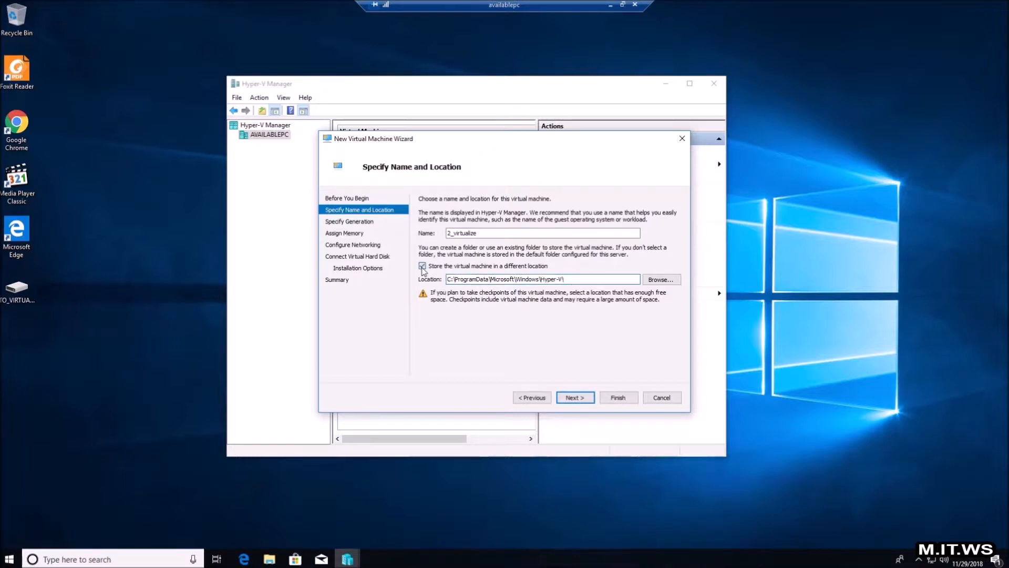
pyautogui.click(422, 267)
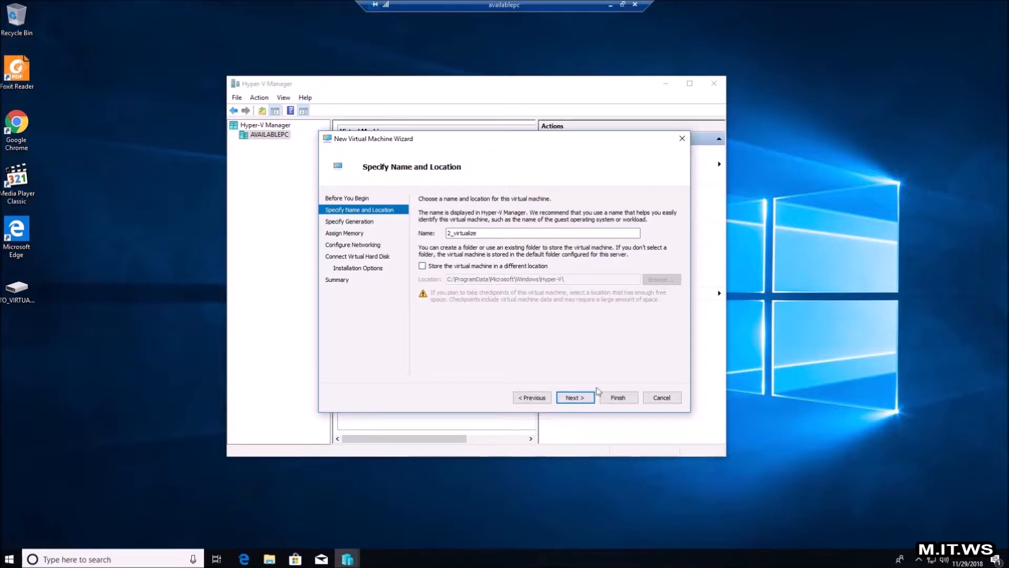
# Step: Accept the default storage location and Generation 1, and disable Dynamic Memory for the virtual machine
pyautogui.click(573, 399)
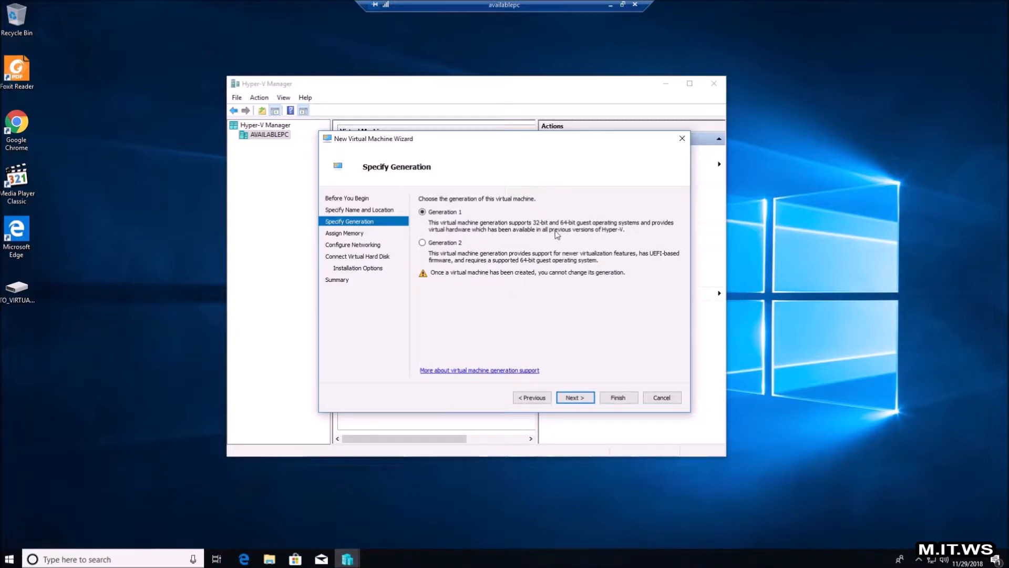
pyautogui.click(574, 397)
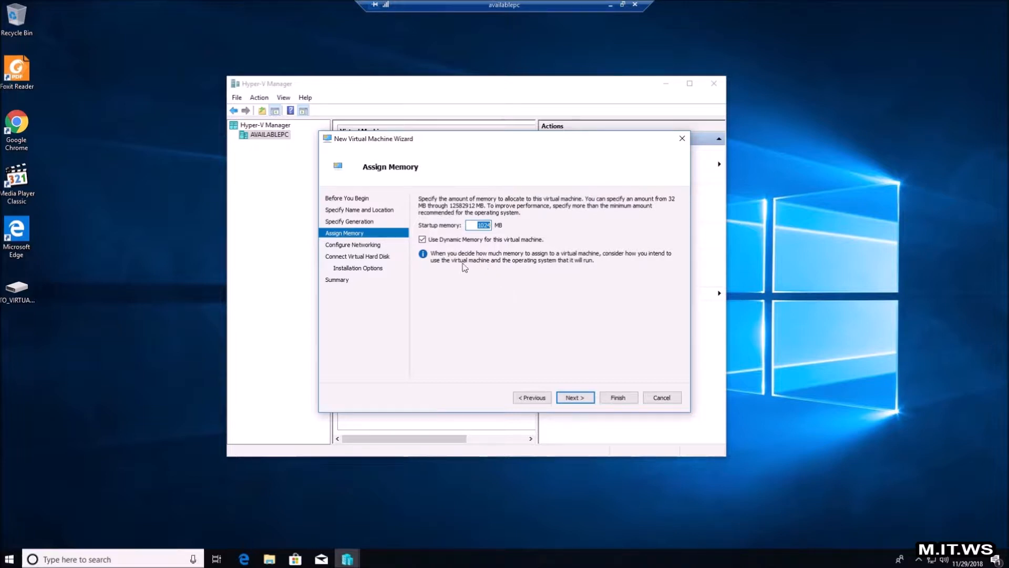
pyautogui.click(422, 242)
pyautogui.moveTo(475, 225); pyautogui.dragTo(503, 228)
pyautogui.write('35')
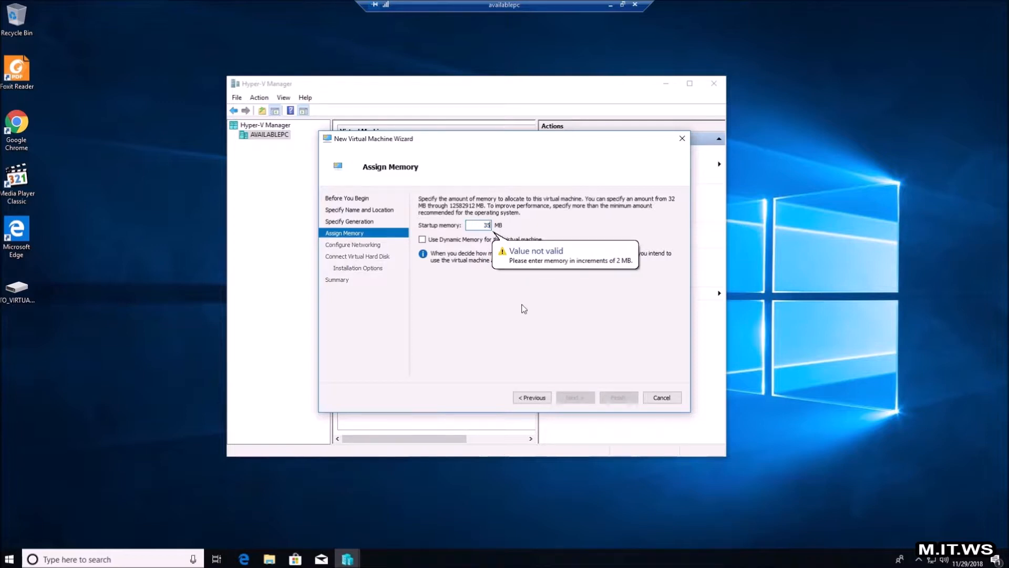
pyautogui.press('BackSpace')
pyautogui.press('BackSpace')
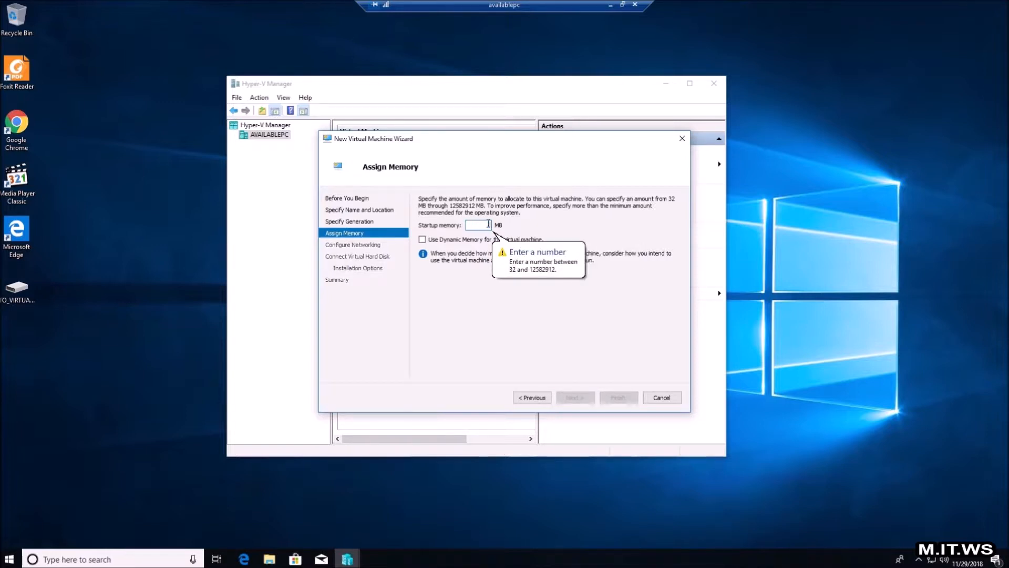
# Step: Check the host computer's installed memory in its system properties
pyautogui.press('super')
pyautogui.rightClick(135, 315)
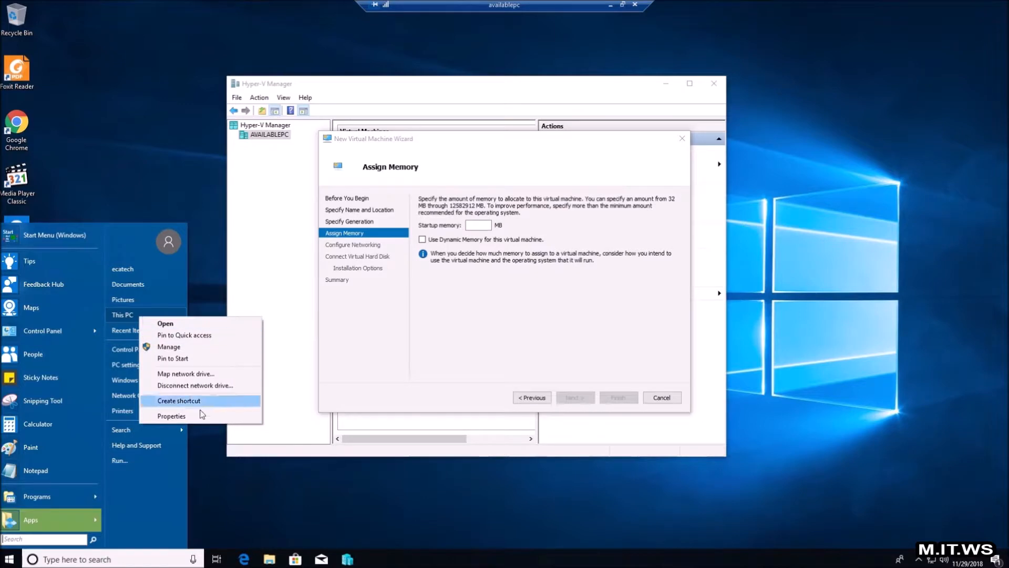
pyautogui.click(199, 416)
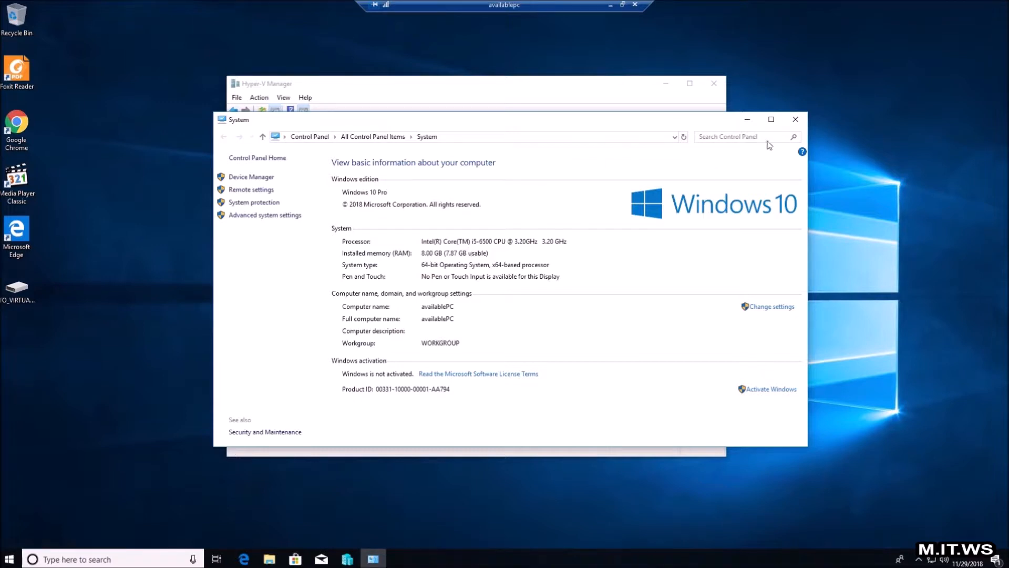
pyautogui.click(797, 125)
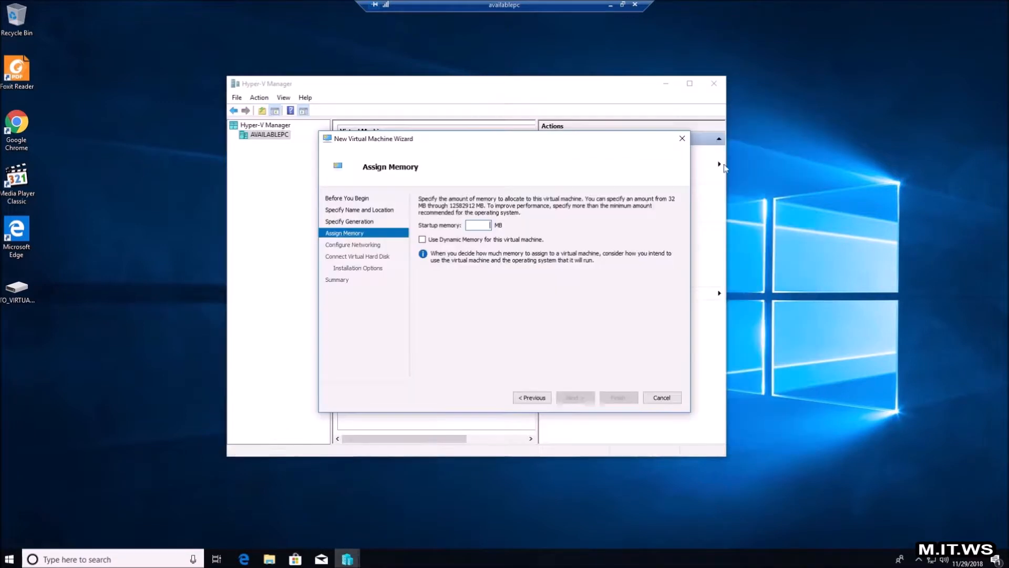
# Step: Set the virtual machine's startup memory to 35000 MB and continue to the networking settings
pyautogui.press('BackSpace')
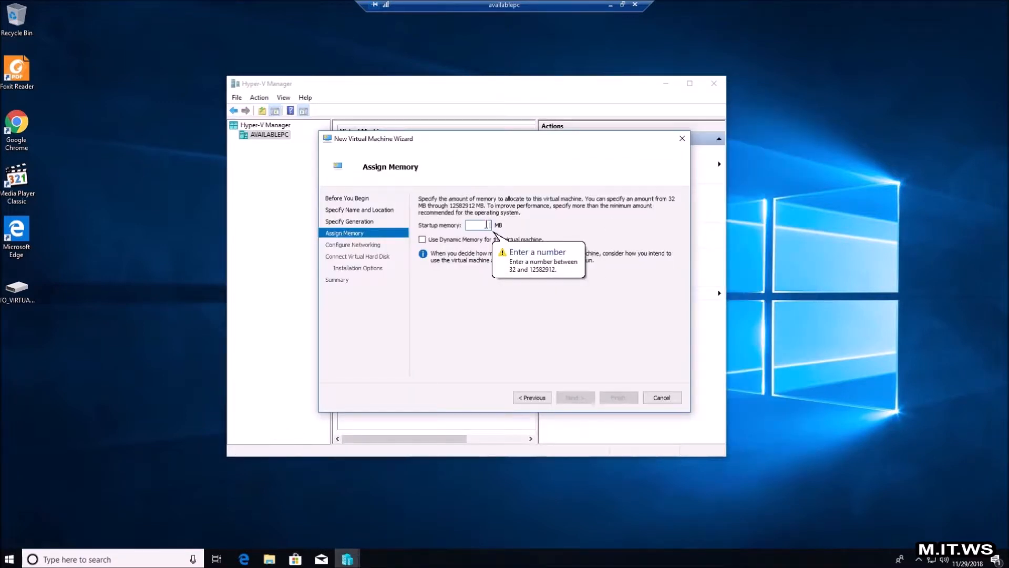
pyautogui.write('3')
pyautogui.press('BackSpace')
pyautogui.write('35000')
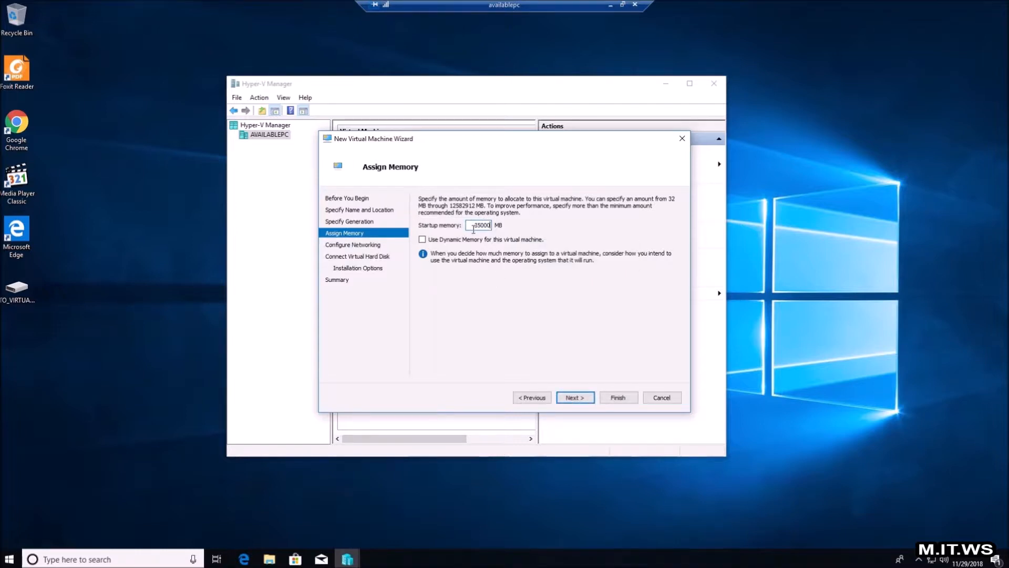
pyautogui.click(577, 398)
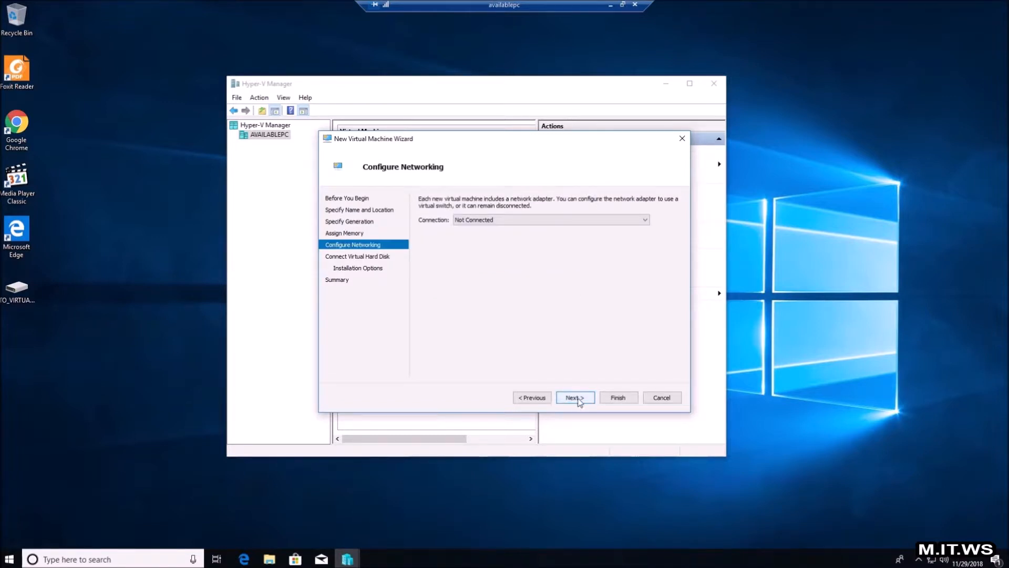
# Step: Keep the network connection as Not Connected and continue to the virtual hard disk settings
pyautogui.click(570, 219)
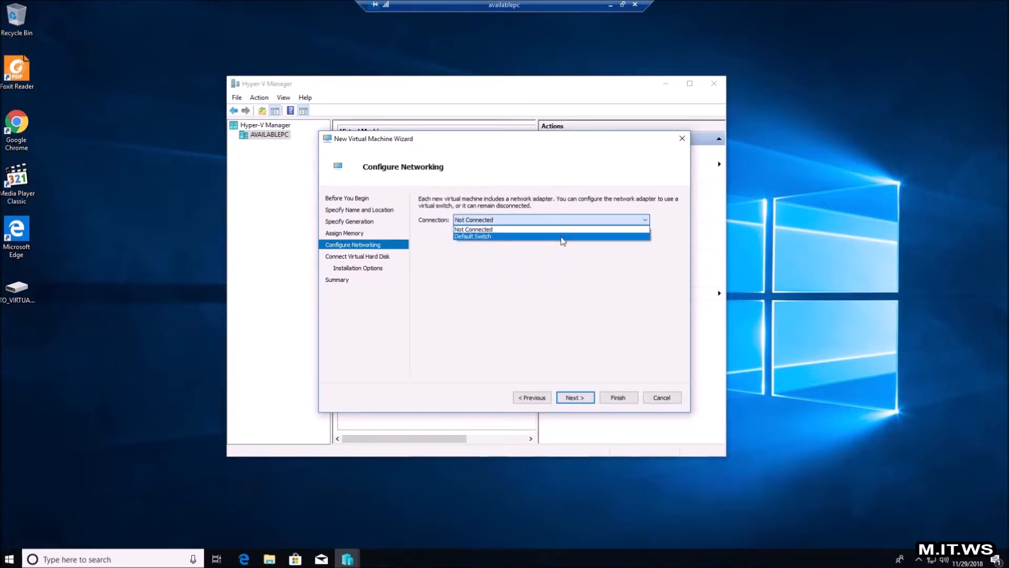
pyautogui.click(561, 230)
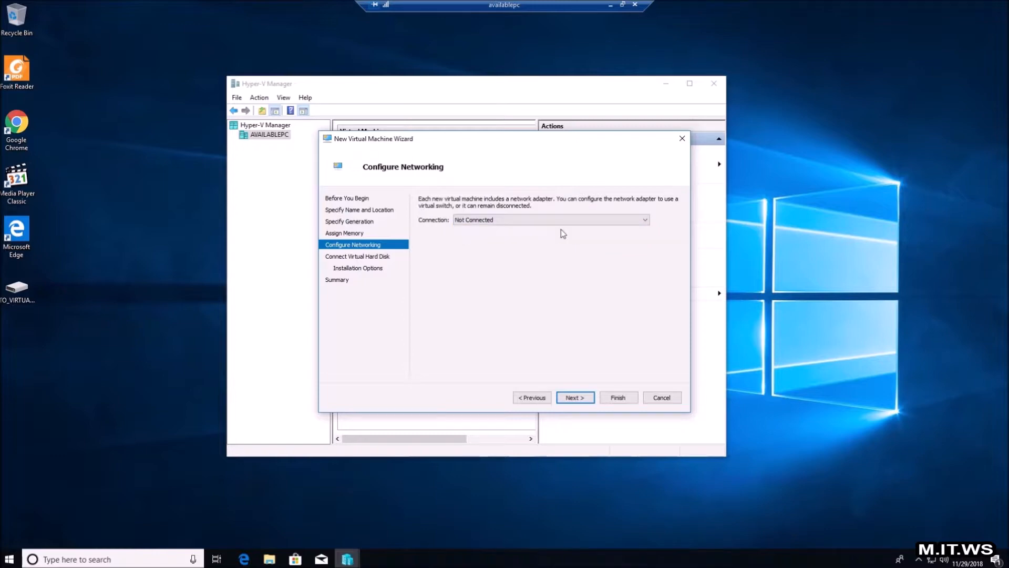
pyautogui.click(576, 401)
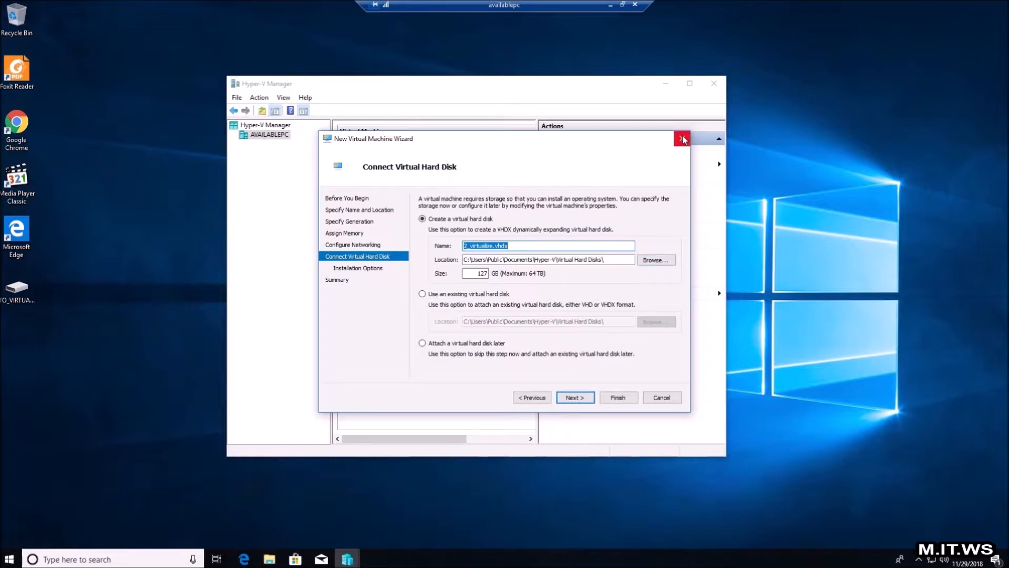
# Step: Return to the memory settings, set the virtual machine's startup memory to 3000 MB and continue to the networking settings
pyautogui.click(538, 399)
pyautogui.click(540, 399)
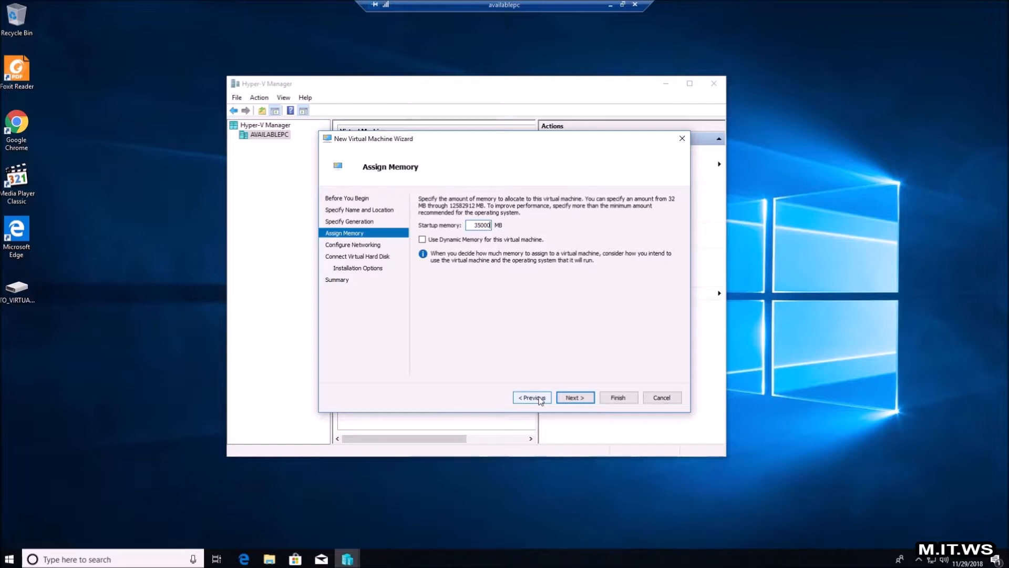
pyautogui.doubleClick(476, 227)
pyautogui.press('BackSpace')
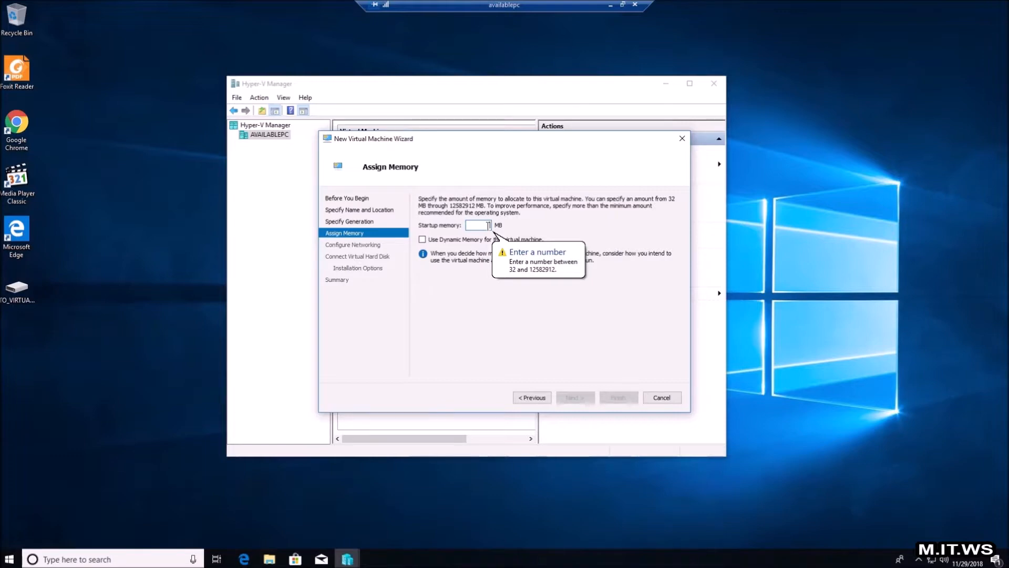
pyautogui.write('3000')
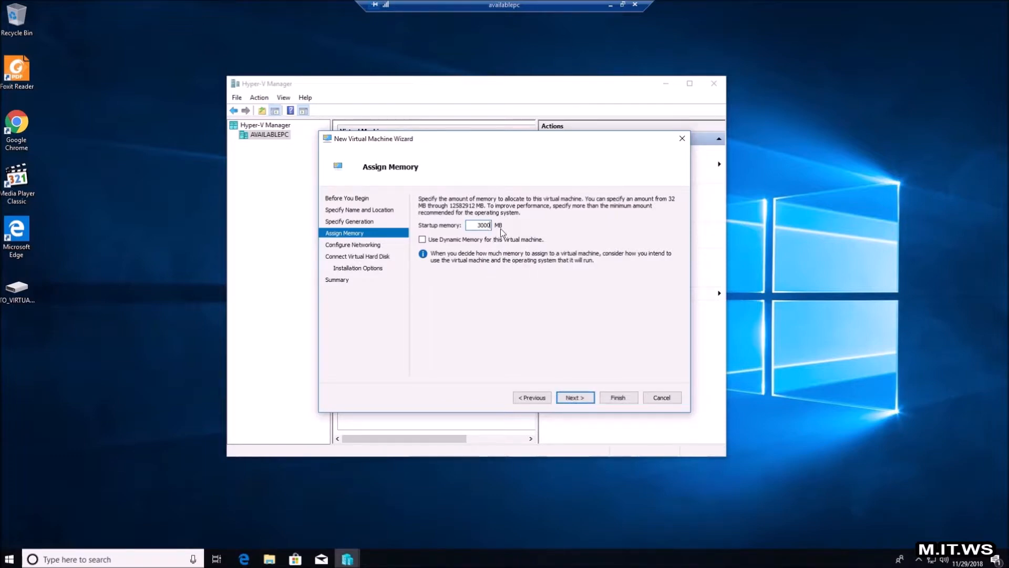
pyautogui.click(579, 398)
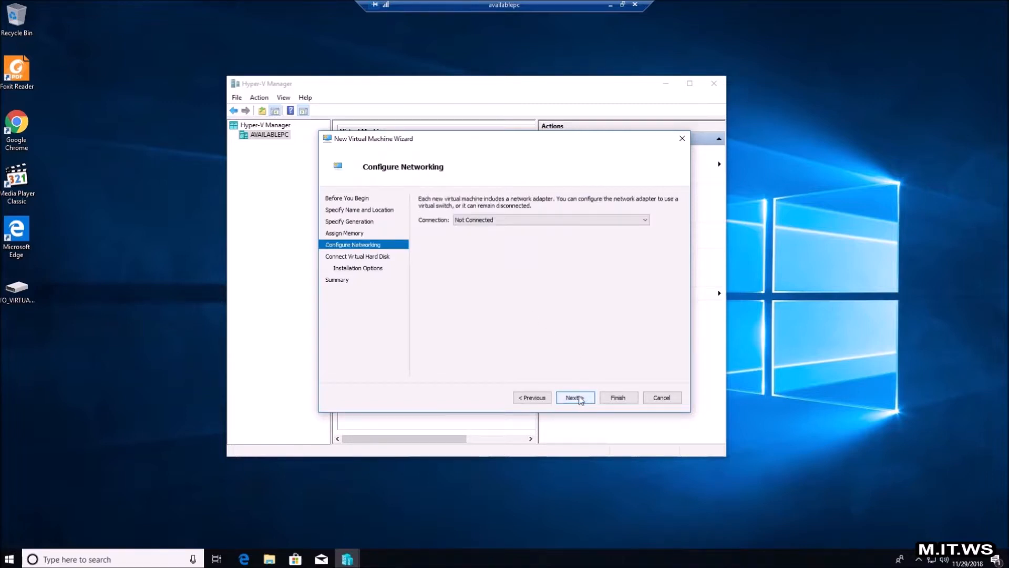
# Step: Leave the network adapter set to Not Connected and continue to the virtual hard disk settings
pyautogui.click(576, 220)
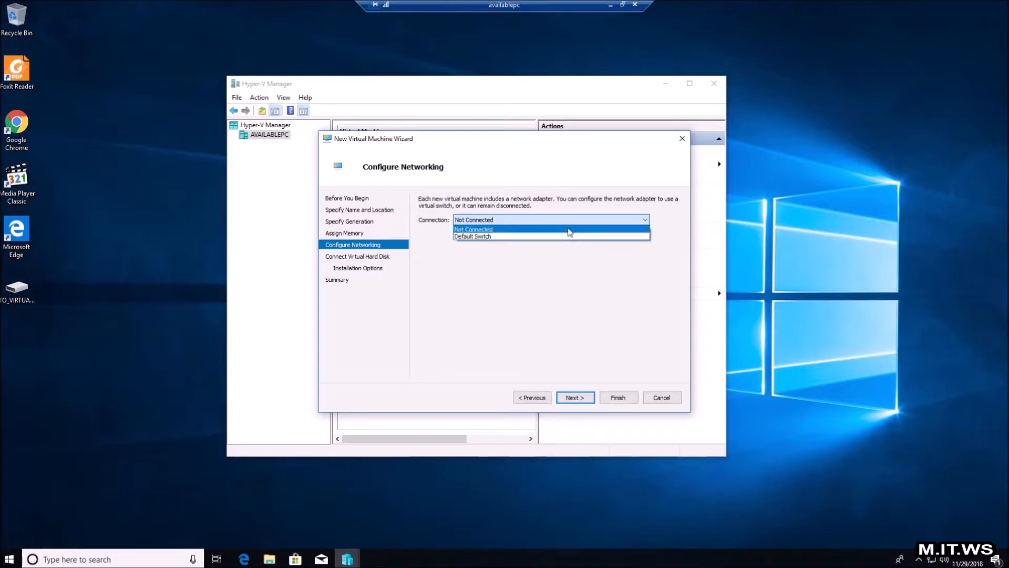
pyautogui.click(580, 398)
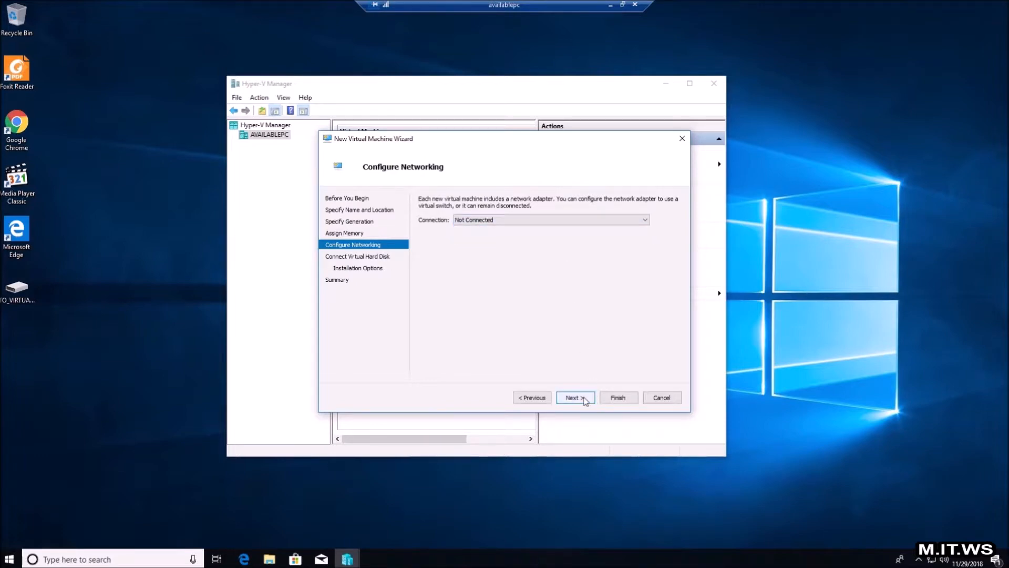
pyautogui.click(580, 398)
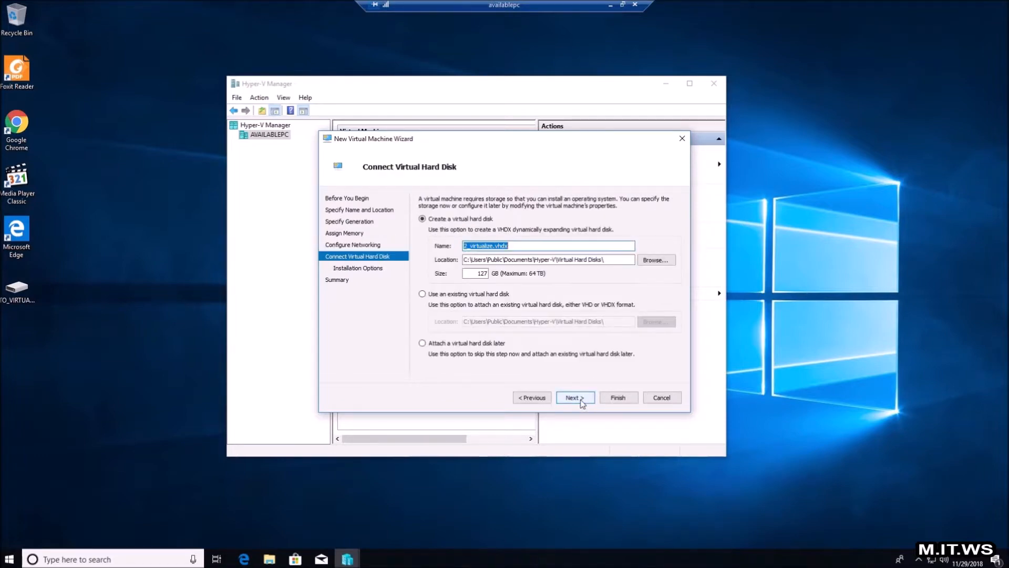
pyautogui.click(522, 246)
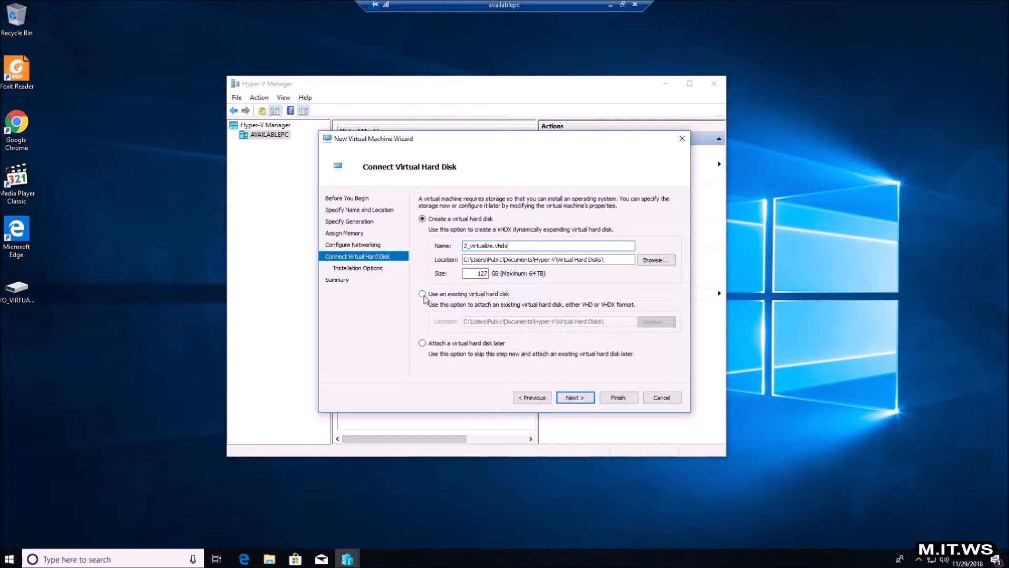
pyautogui.doubleClick(481, 273)
pyautogui.write('35')
# Step: Use the existing virtual hard disk TO_VIRTUALIZE.VHDX from the Desktop and continue to the summary
pyautogui.click(422, 294)
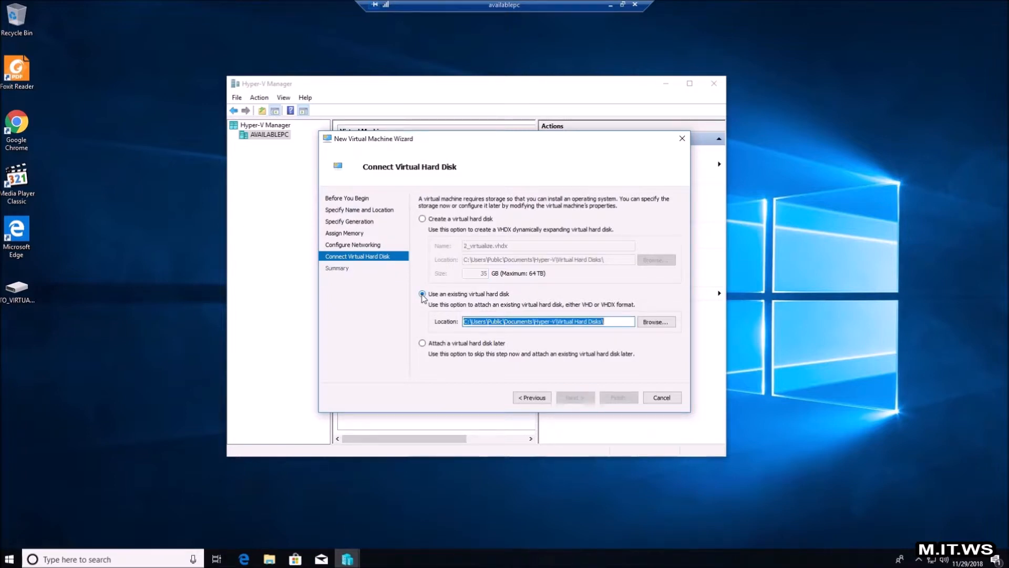
pyautogui.click(654, 322)
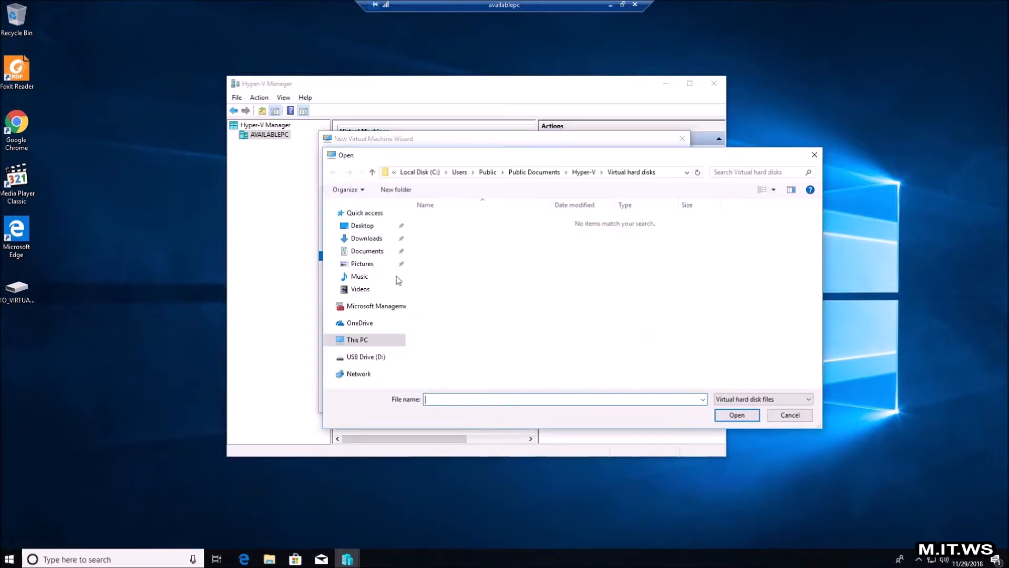
pyautogui.click(368, 226)
pyautogui.doubleClick(439, 222)
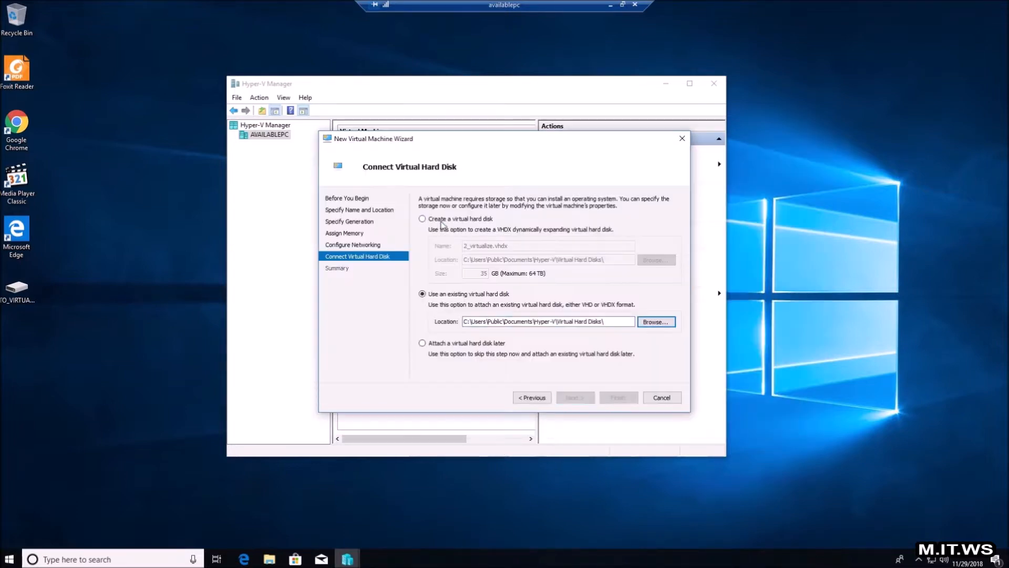
pyautogui.click(582, 397)
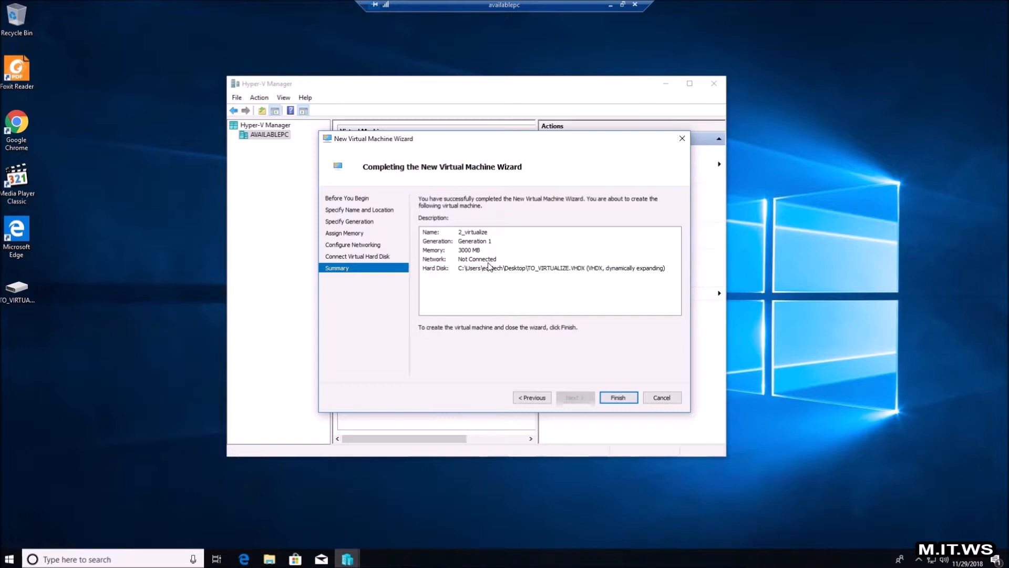
# Step: Review the hard disk entry in the summary and finish creating the virtual machine
pyautogui.click(549, 270)
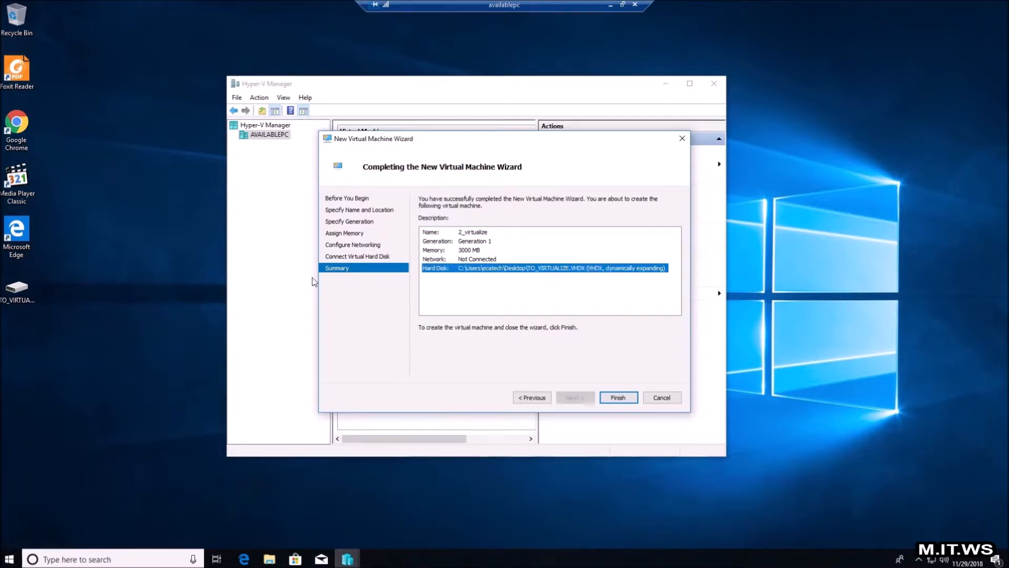
pyautogui.click(31, 289)
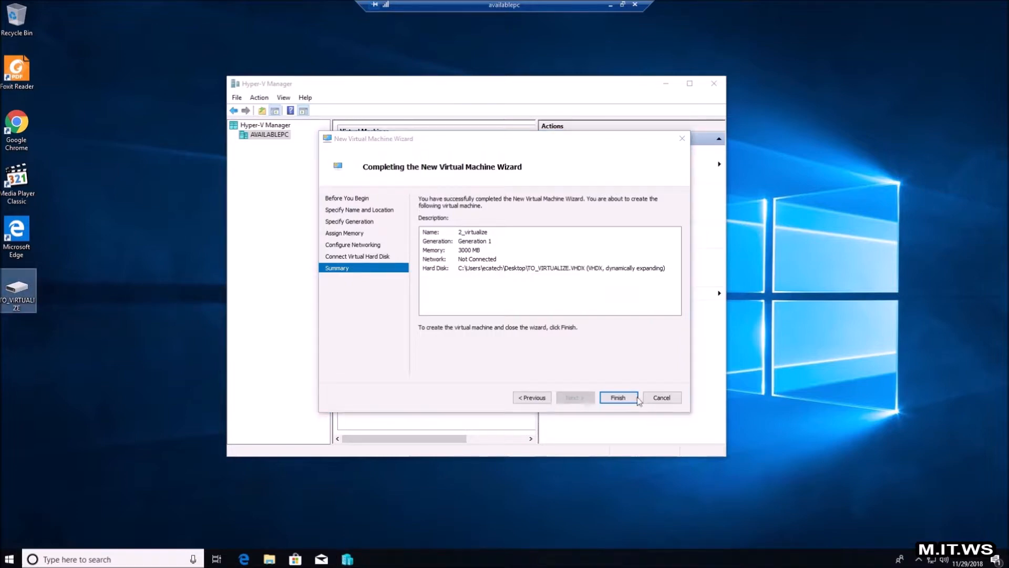
pyautogui.click(618, 398)
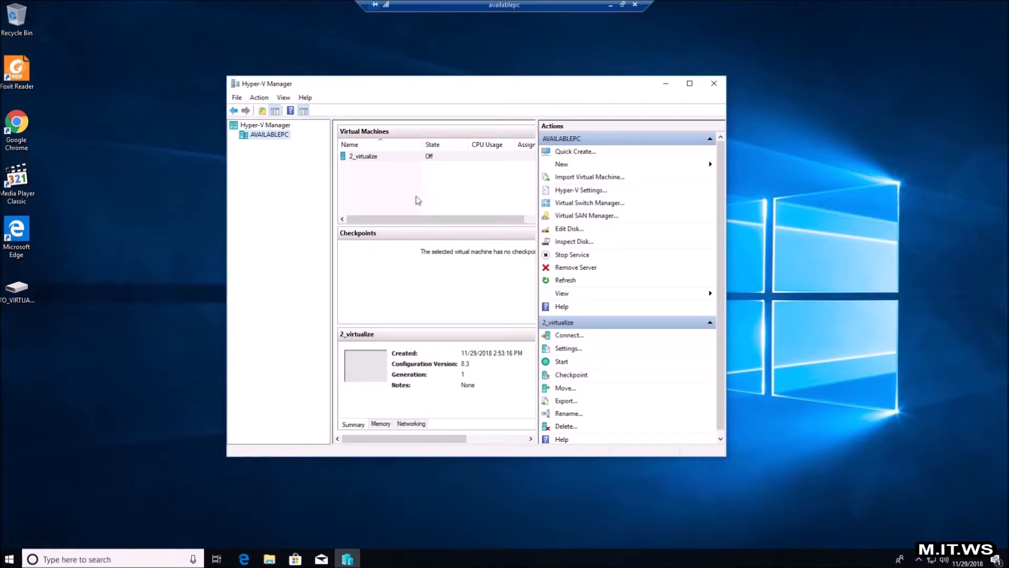
# Step: Start the 2_virtualize virtual machine
pyautogui.click(382, 159)
pyautogui.rightClick(381, 161)
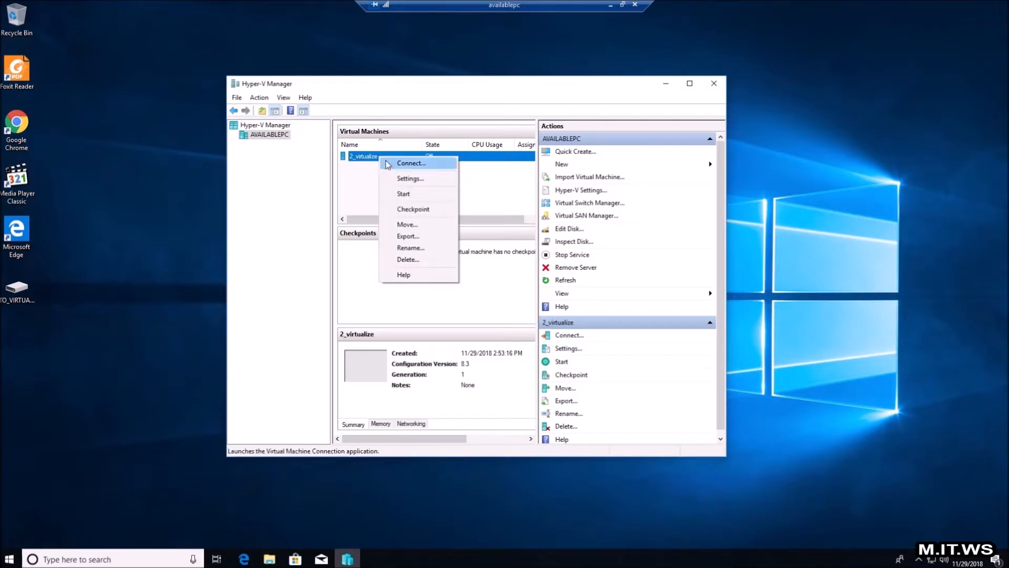
pyautogui.click(412, 193)
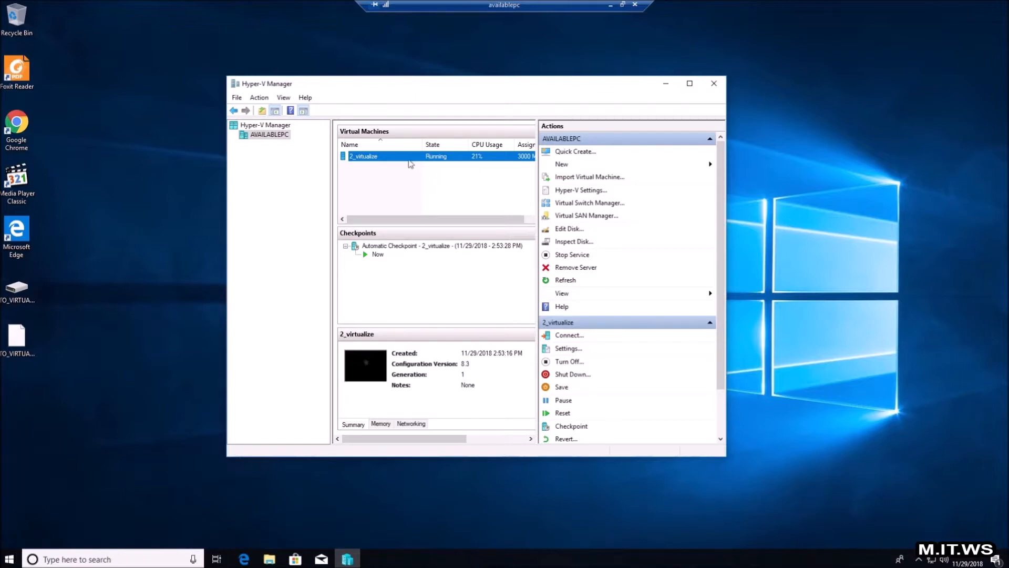
# Step: Connect to the running 2_virtualize virtual machine with a display size larger than 1366 by 768 pixels
pyautogui.rightClick(408, 159)
pyautogui.click(416, 164)
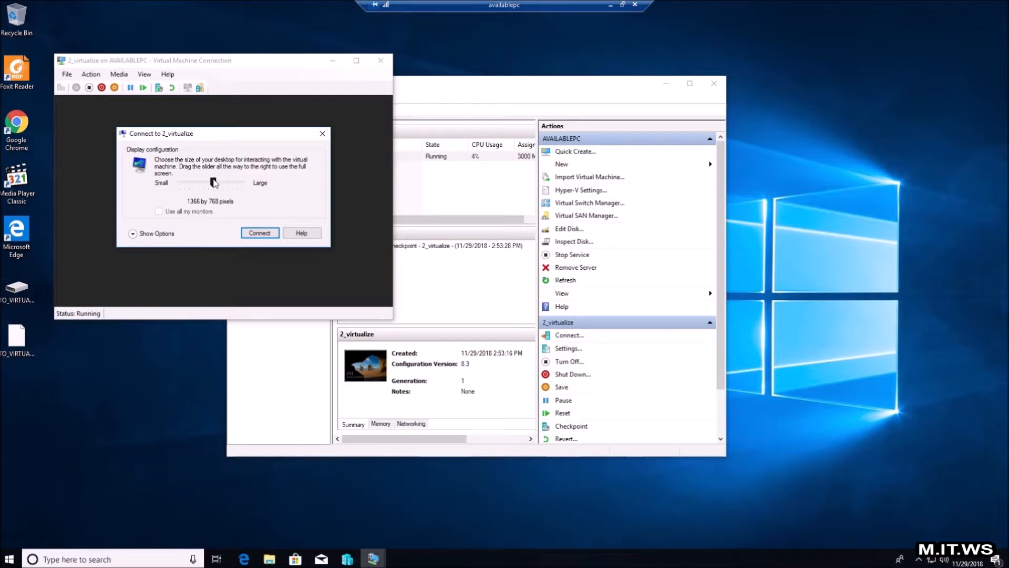
pyautogui.moveTo(213, 182); pyautogui.dragTo(221, 183)
pyautogui.click(256, 237)
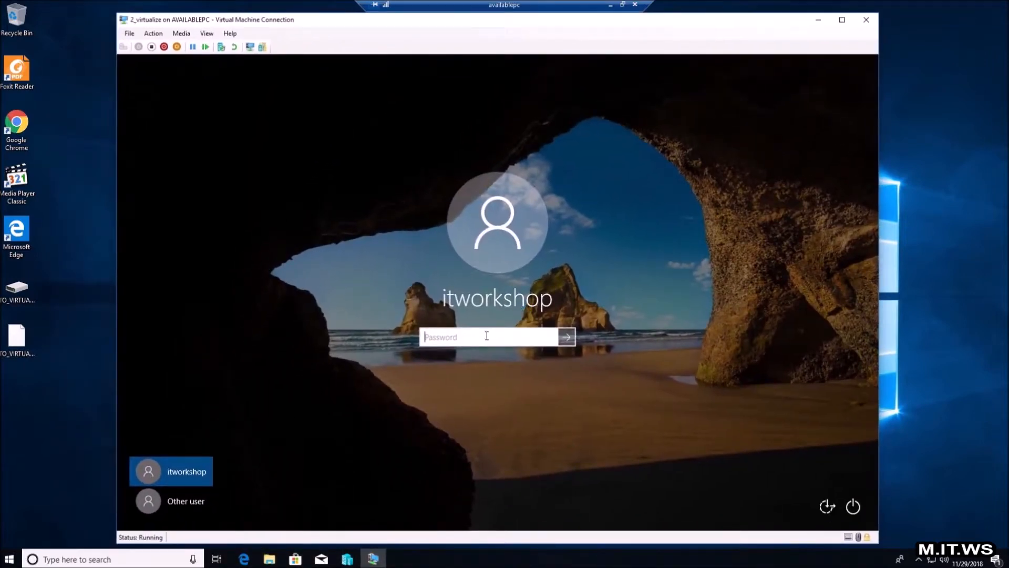
# Step: Sign in to Windows on the virtual machine by entering the account password
pyautogui.press('capslock')
pyautogui.write('******')
pyautogui.press('Return')
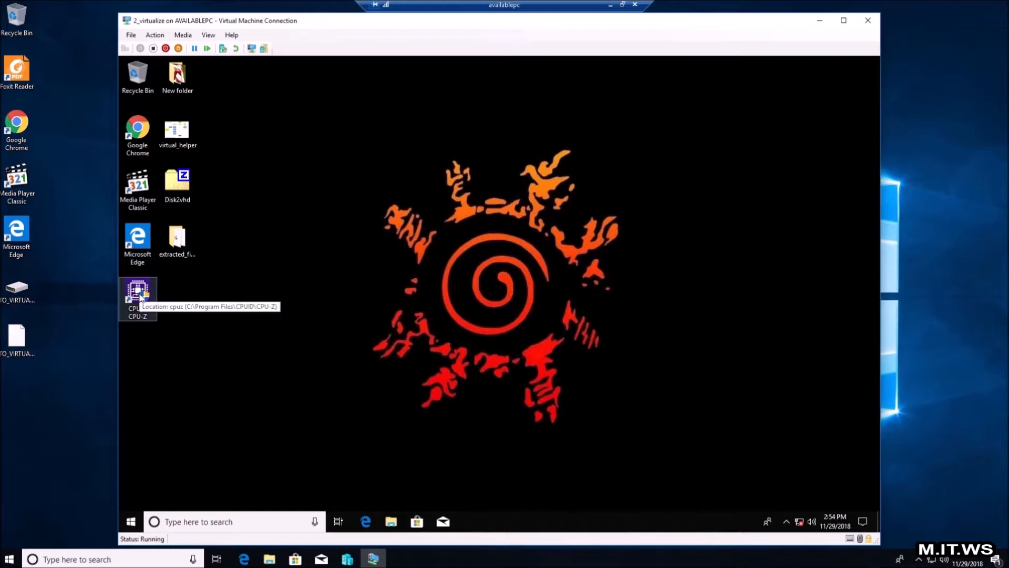
# Step: Open This PC inside the virtual machine and check the capacity of Local Disk (C:)
pyautogui.click(132, 522)
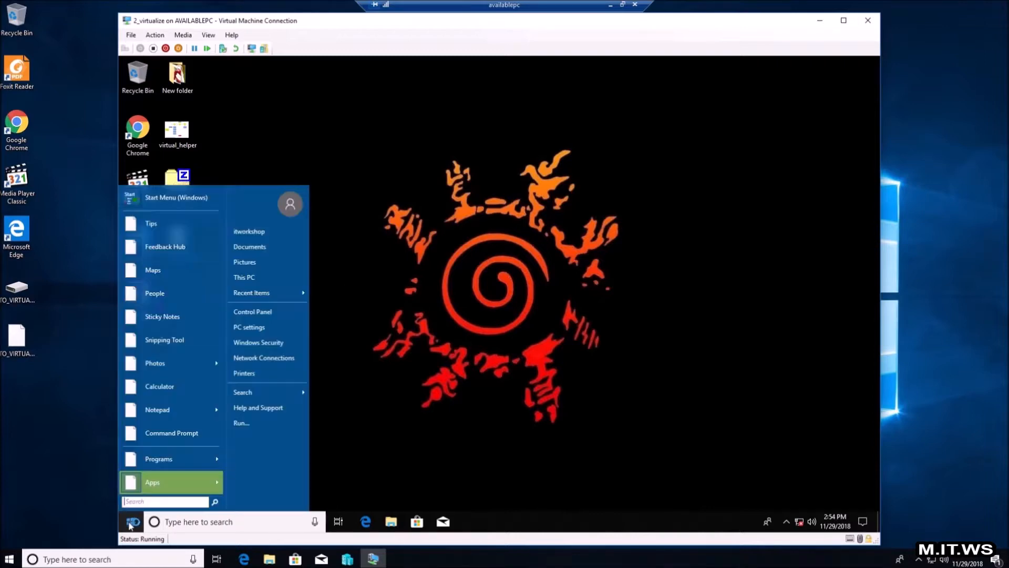
pyautogui.click(351, 252)
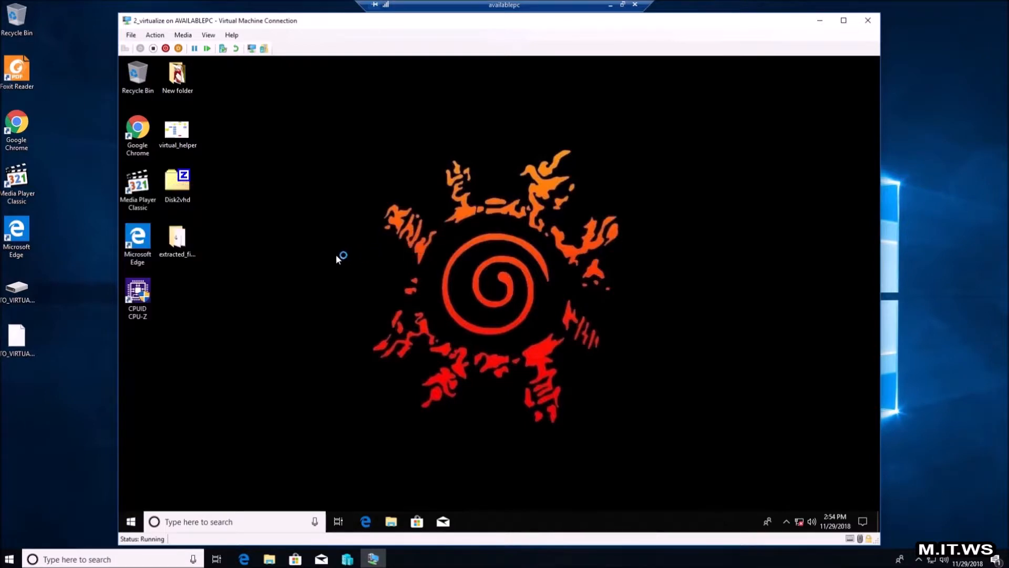
pyautogui.click(131, 521)
pyautogui.click(250, 278)
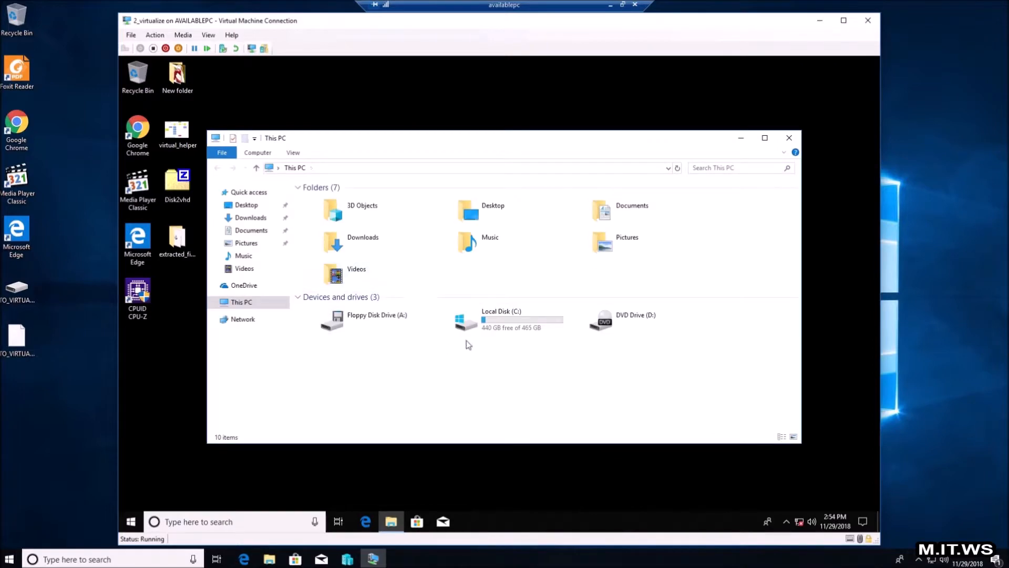
pyautogui.click(517, 323)
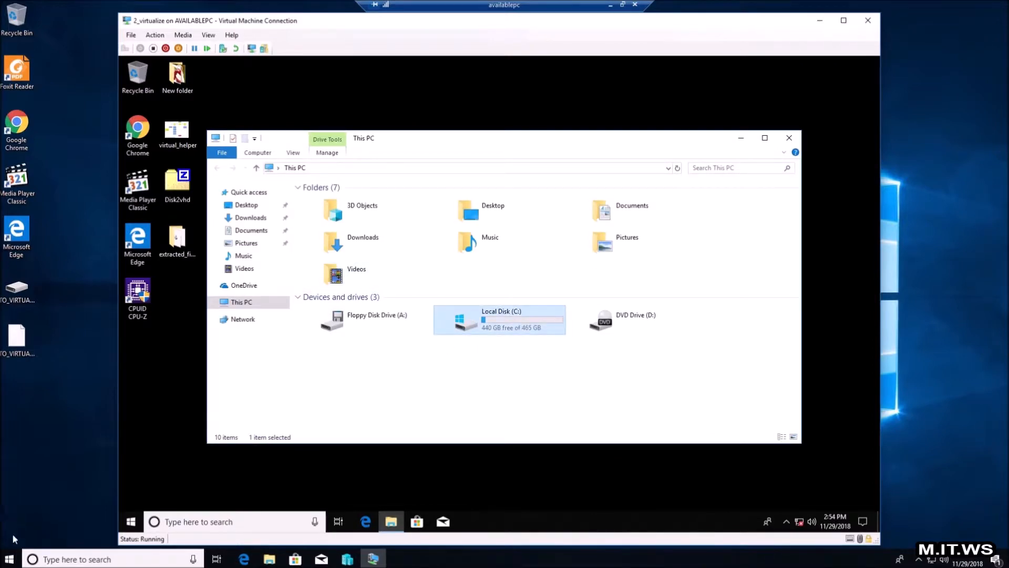
# Step: Check the capacity of the host computer's Local Disk (C:) in its own This PC window for comparison, and close that window
pyautogui.click(13, 555)
pyautogui.click(137, 313)
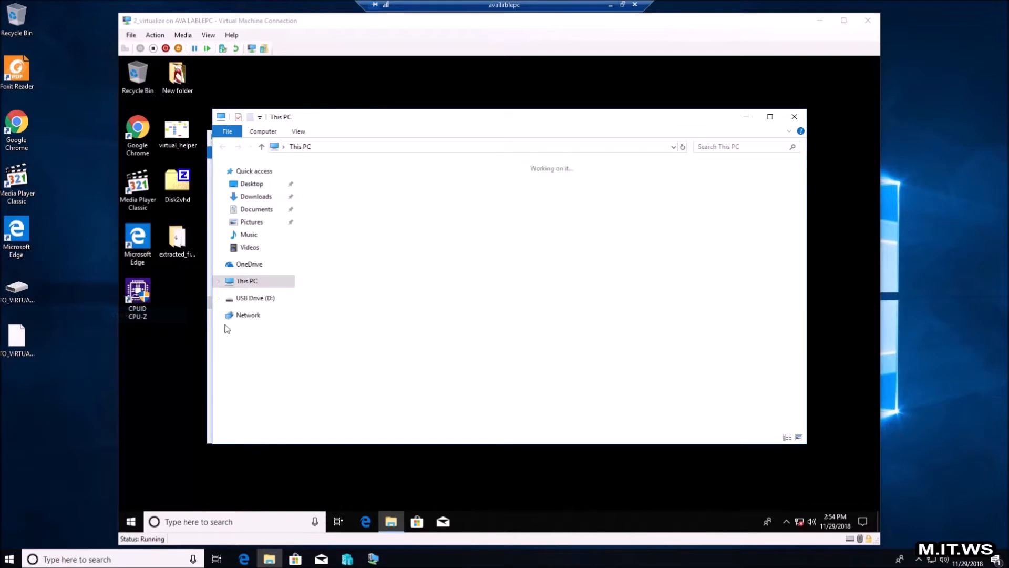
pyautogui.click(373, 309)
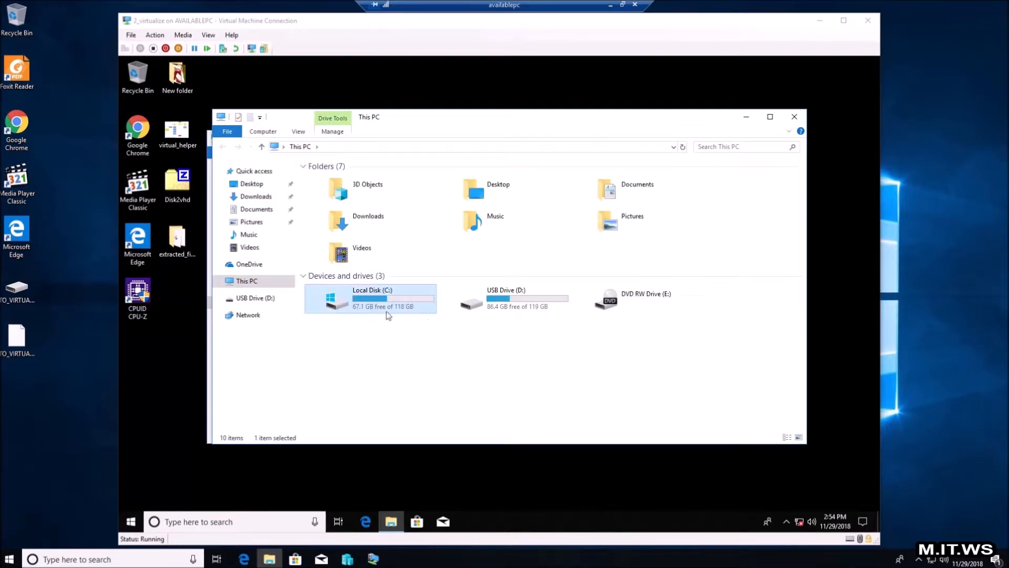
pyautogui.click(794, 117)
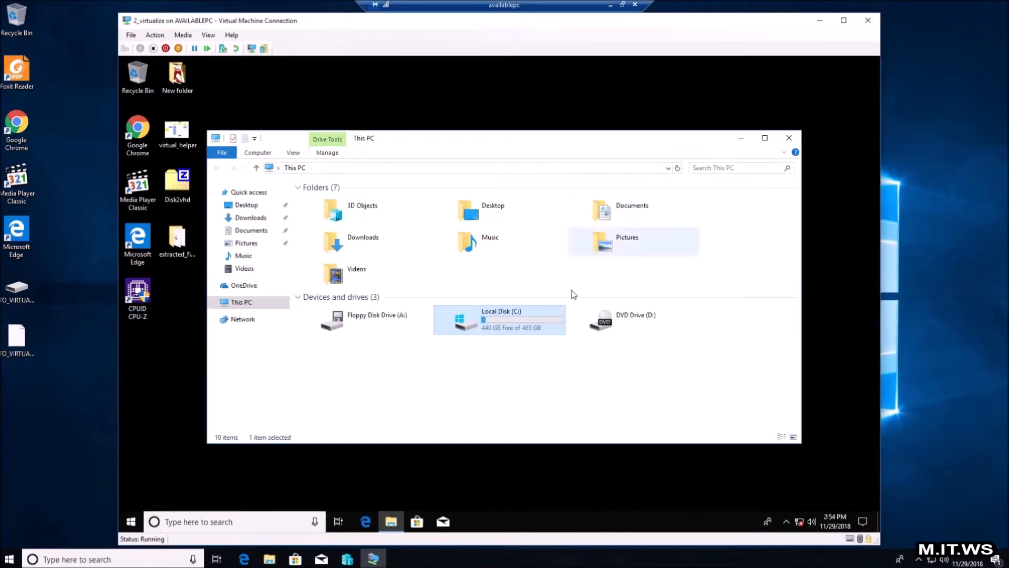
# Step: Inspect the folders on the virtual machine's C: drive and its system properties, and close both windows
pyautogui.doubleClick(490, 323)
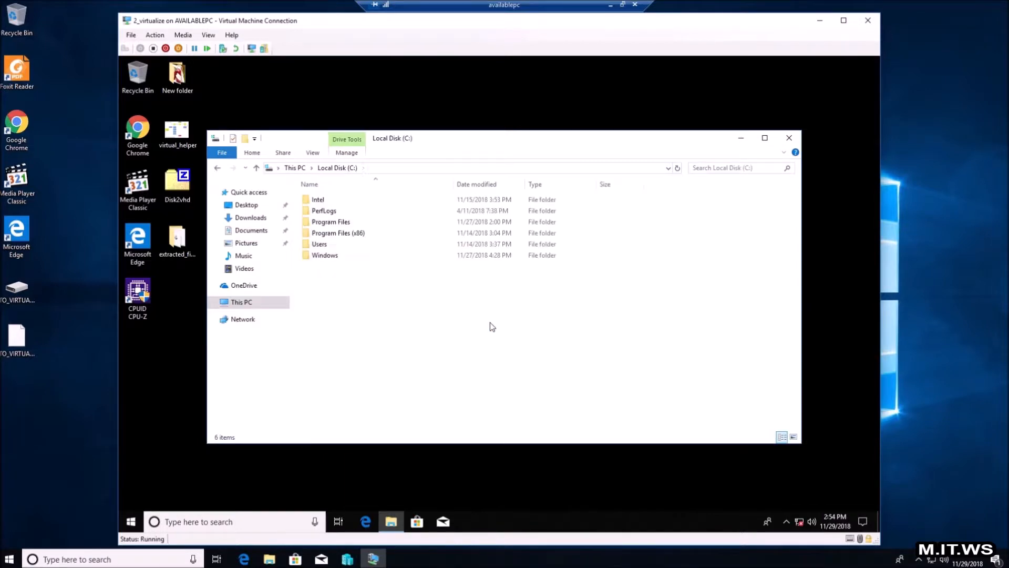
pyautogui.click(216, 169)
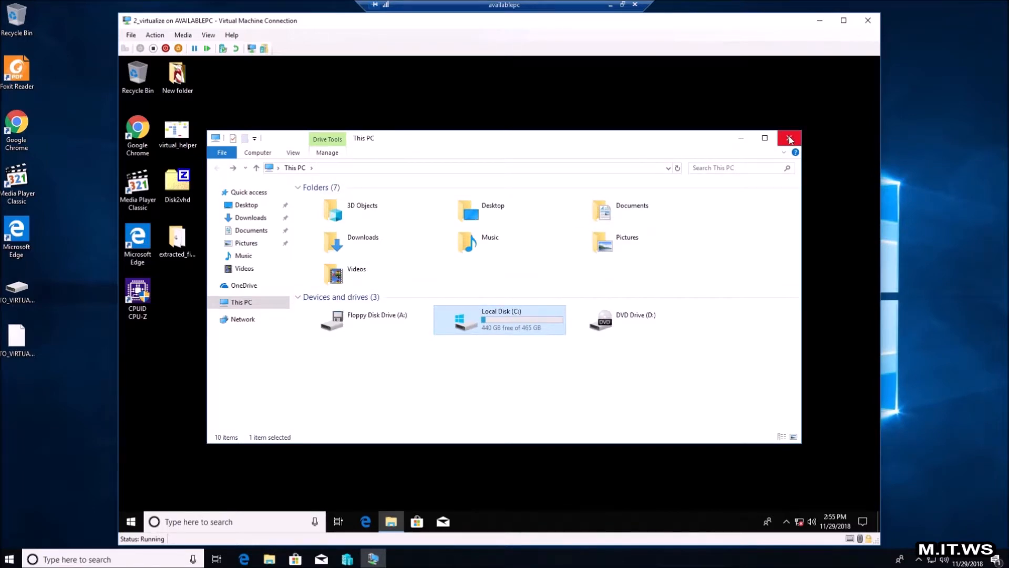
pyautogui.rightClick(259, 303)
pyautogui.click(293, 459)
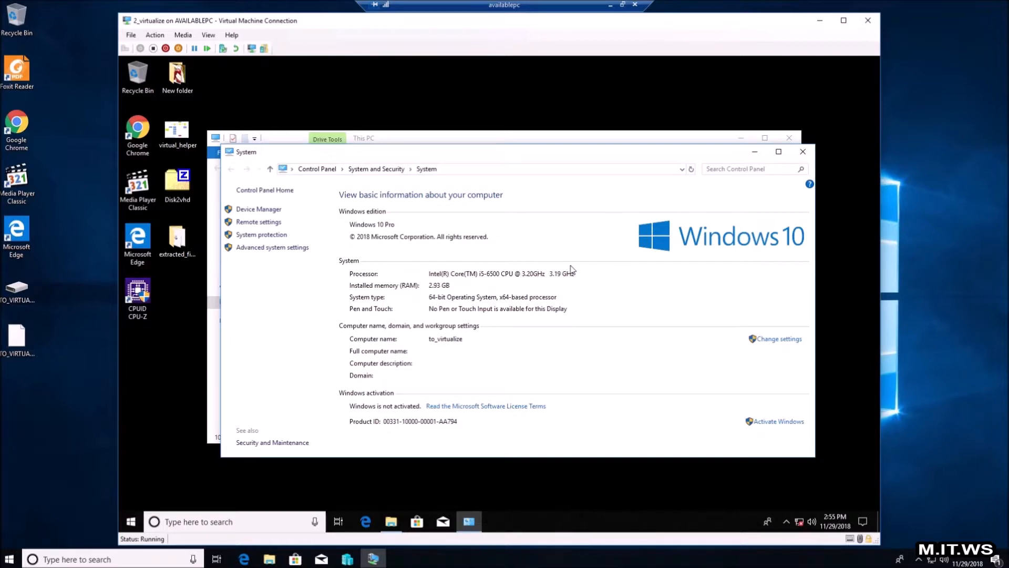
pyautogui.click(803, 152)
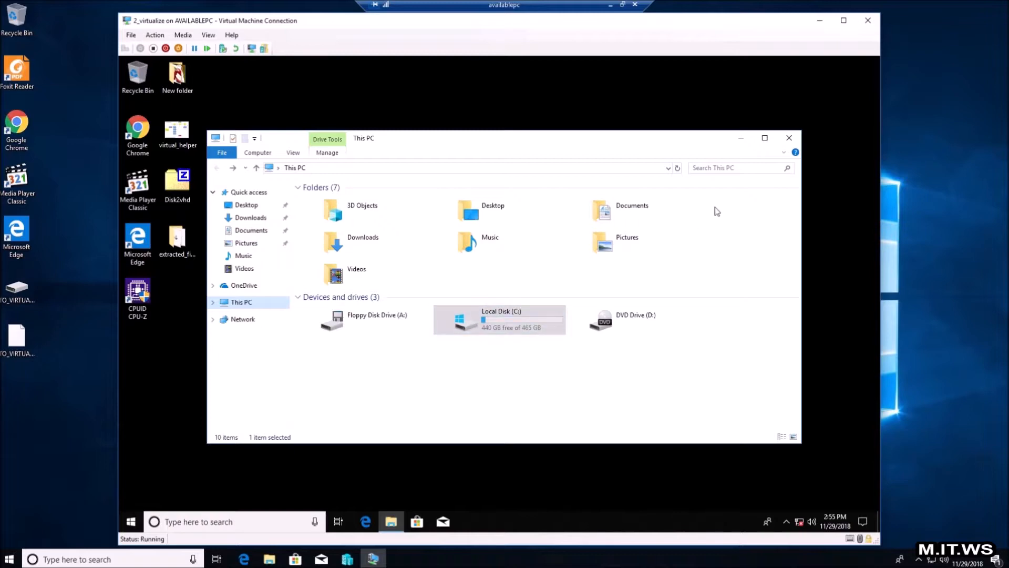
pyautogui.click(789, 138)
# Step: Launch CPU-Z inside the virtual machine and inspect its processor, mainboard, cache and graphics information
pyautogui.doubleClick(143, 297)
pyautogui.click(441, 363)
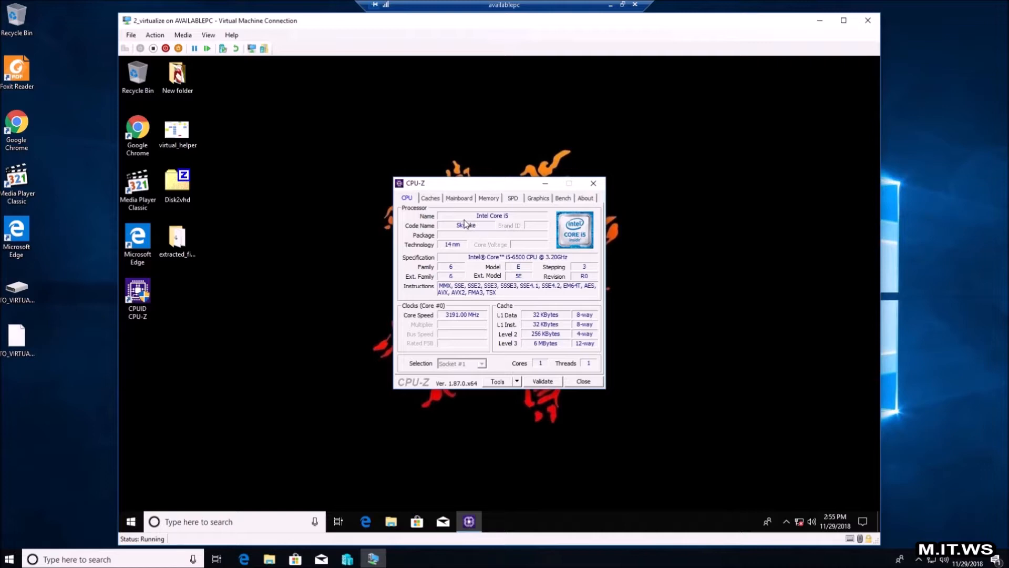
pyautogui.click(453, 198)
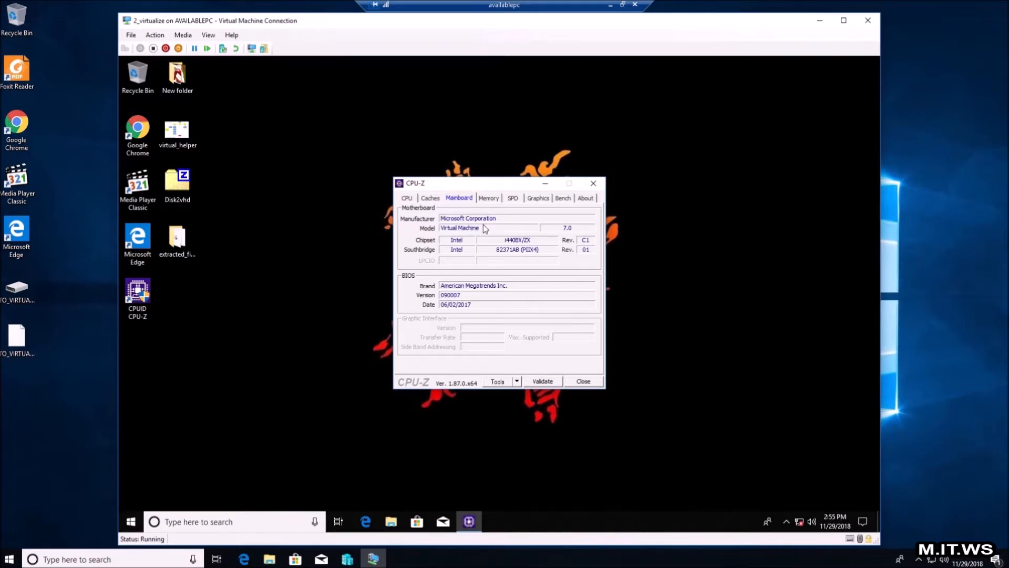
pyautogui.click(430, 200)
pyautogui.click(408, 201)
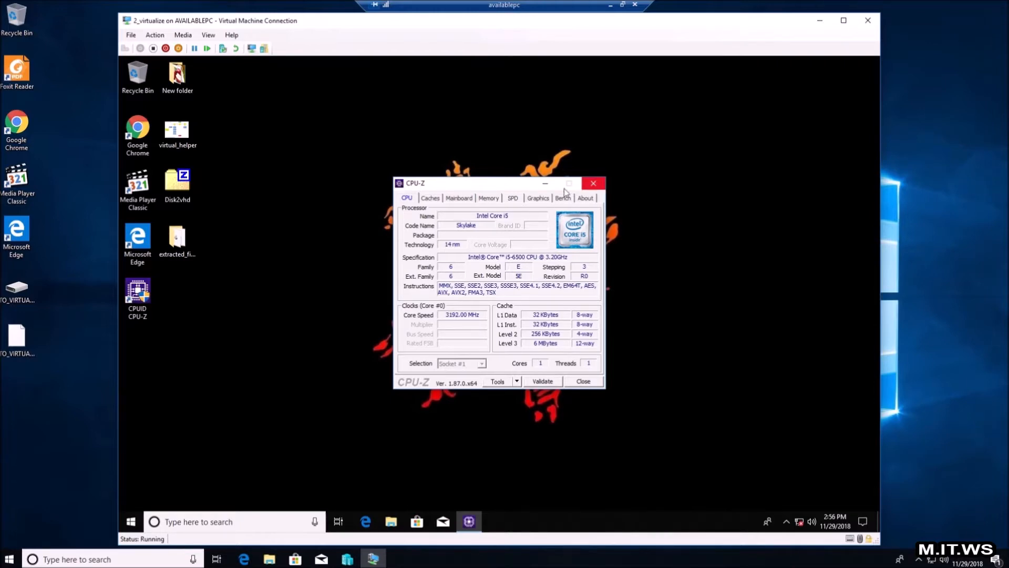
pyautogui.click(537, 200)
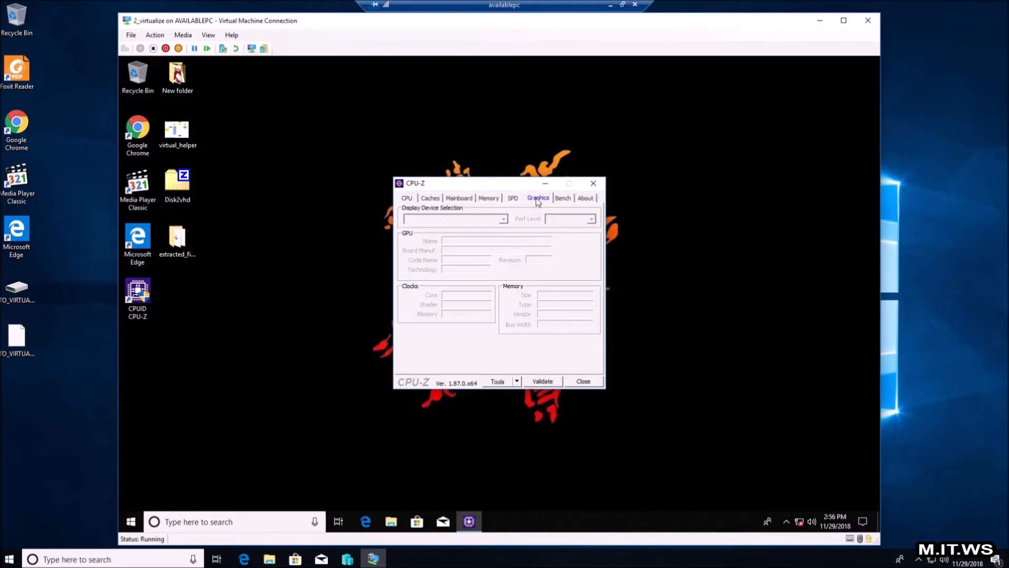
# Step: Review the cache and processor information in CPU-Z once more and close the program
pyautogui.click(425, 199)
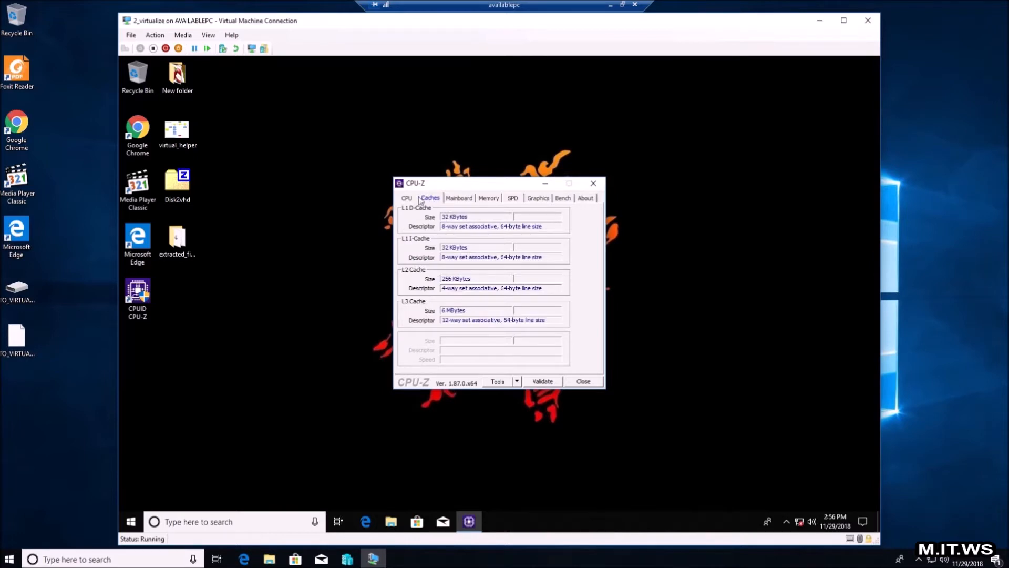
pyautogui.click(407, 198)
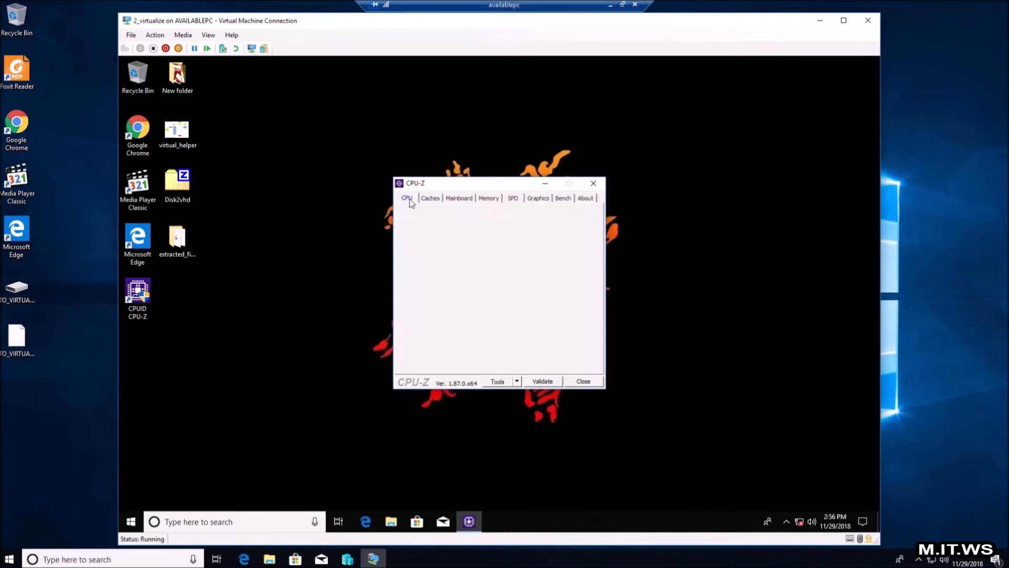
pyautogui.click(592, 184)
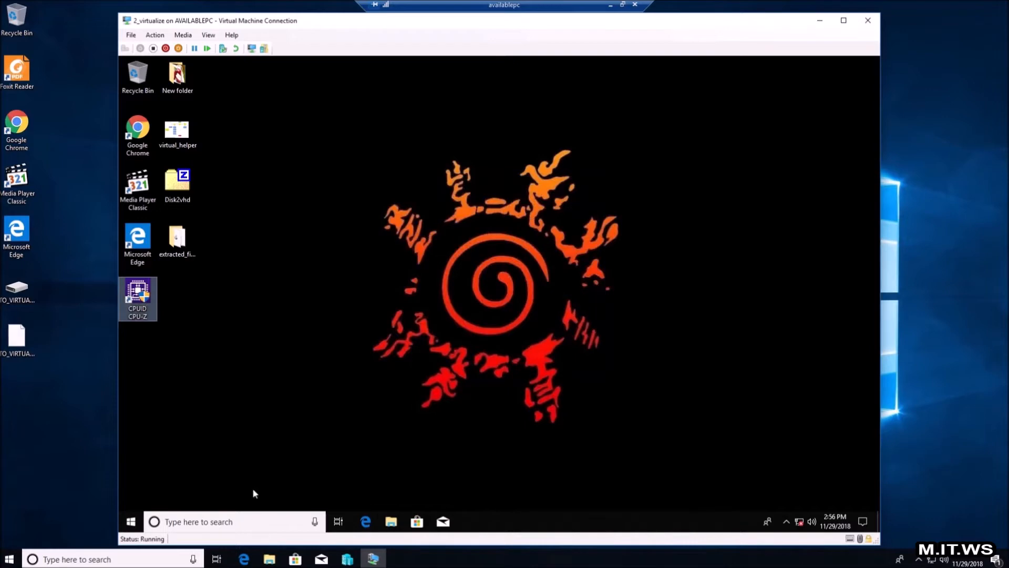
# Step: Find Command Prompt with the search cmd inside the virtual machine, run it as administrator and reposition its window
pyautogui.click(233, 522)
pyautogui.write('cmd')
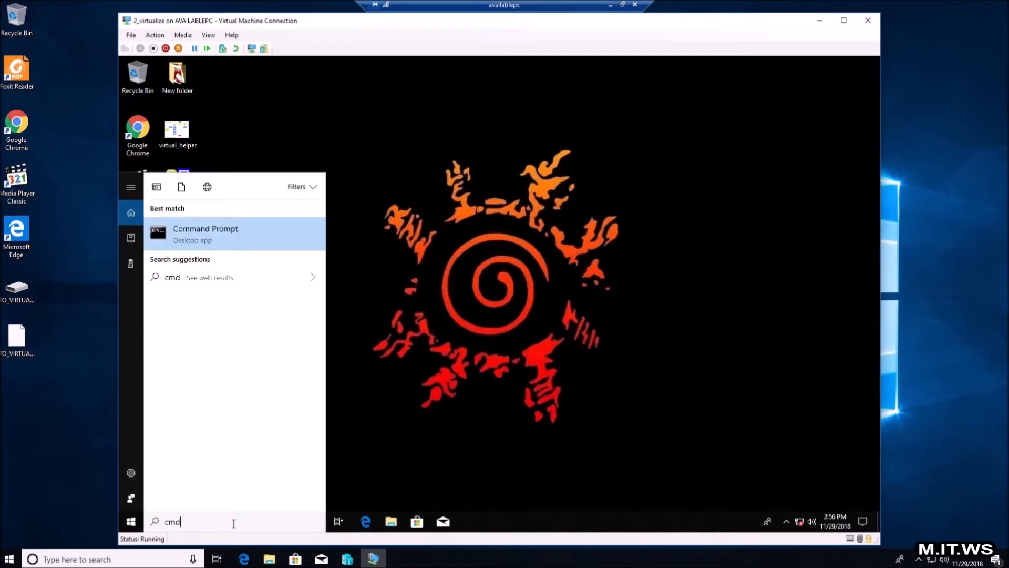
pyautogui.rightClick(280, 235)
pyautogui.click(265, 247)
pyautogui.click(446, 357)
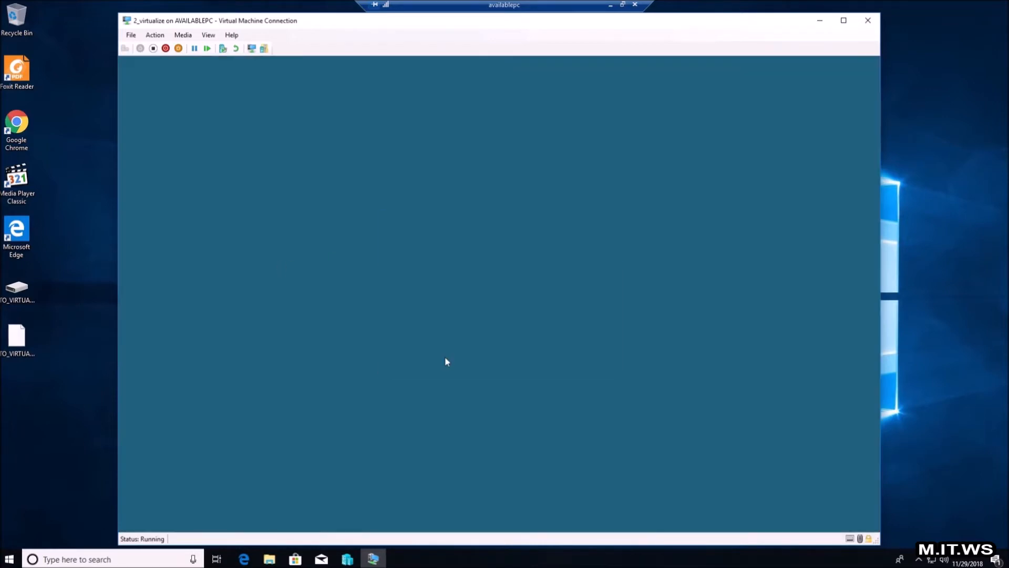
pyautogui.moveTo(381, 79); pyautogui.dragTo(502, 148)
pyautogui.click(395, 198)
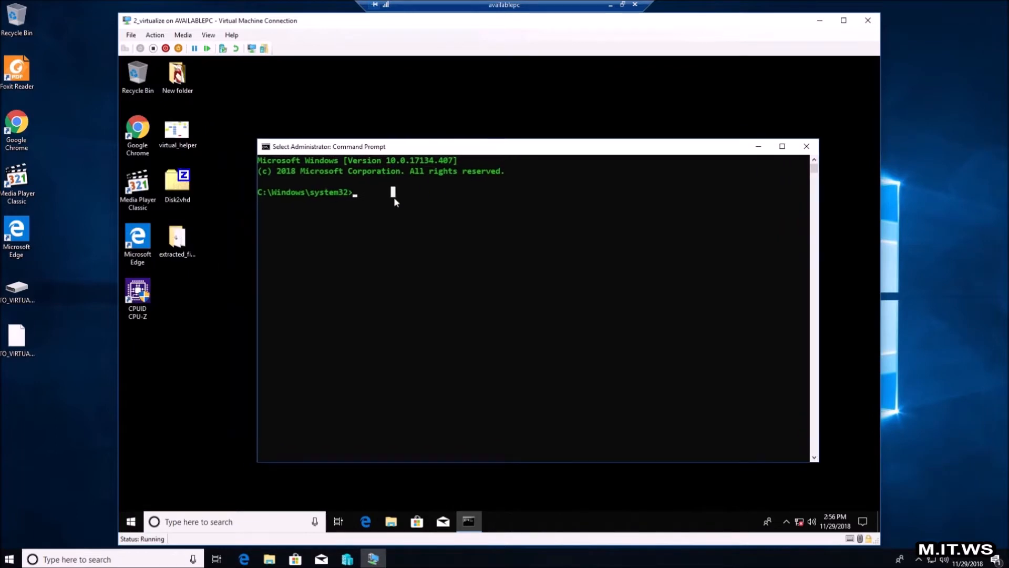
# Step: Run systeminfo, examine the host name, OS manufacturer and system model entries, and close the Command Prompt
pyautogui.write('systeminfo')
pyautogui.press('Return')
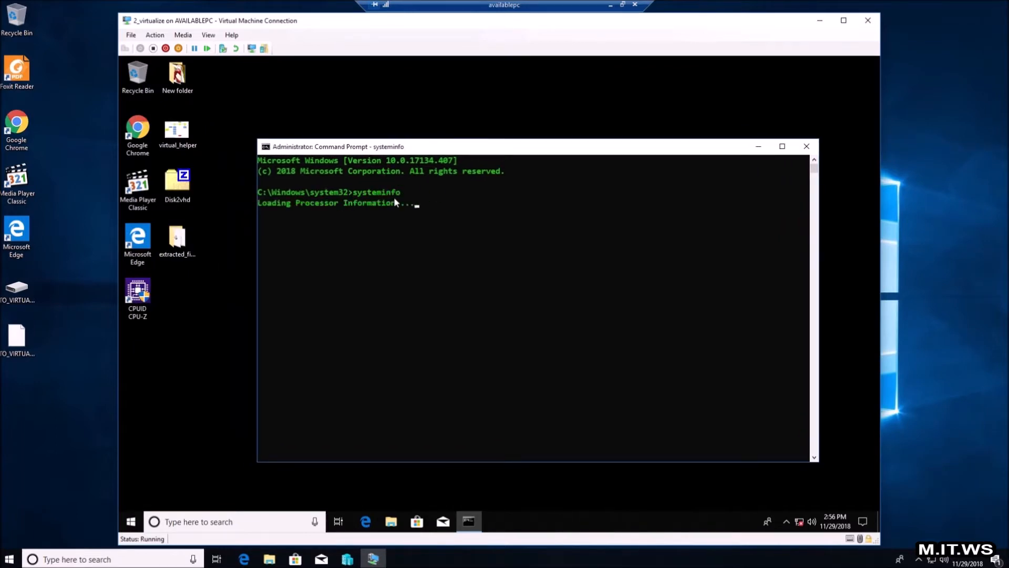
pyautogui.scroll(4, 428, 225)
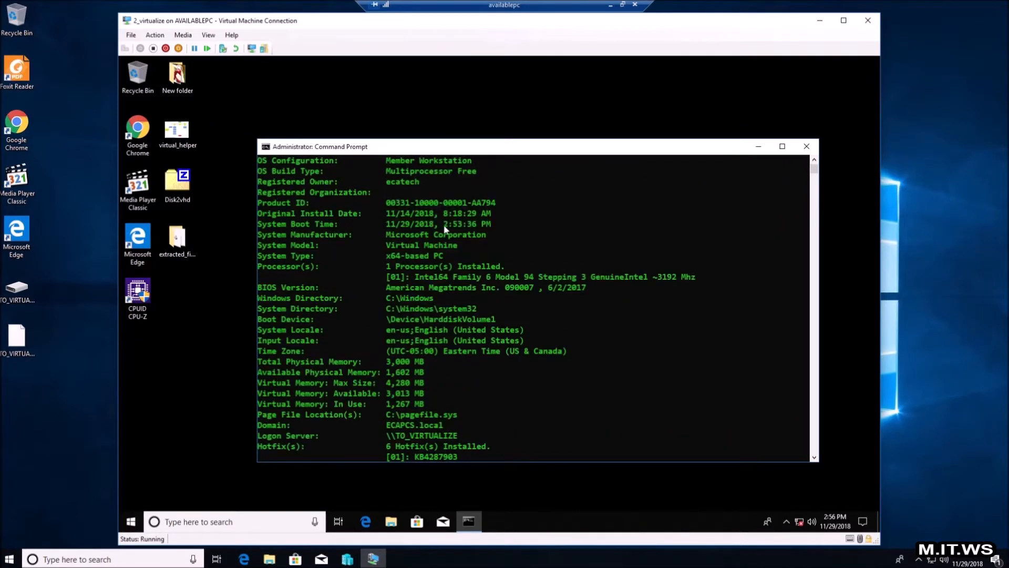
pyautogui.scroll(-1, 447, 238)
pyautogui.moveTo(389, 182); pyautogui.dragTo(451, 183)
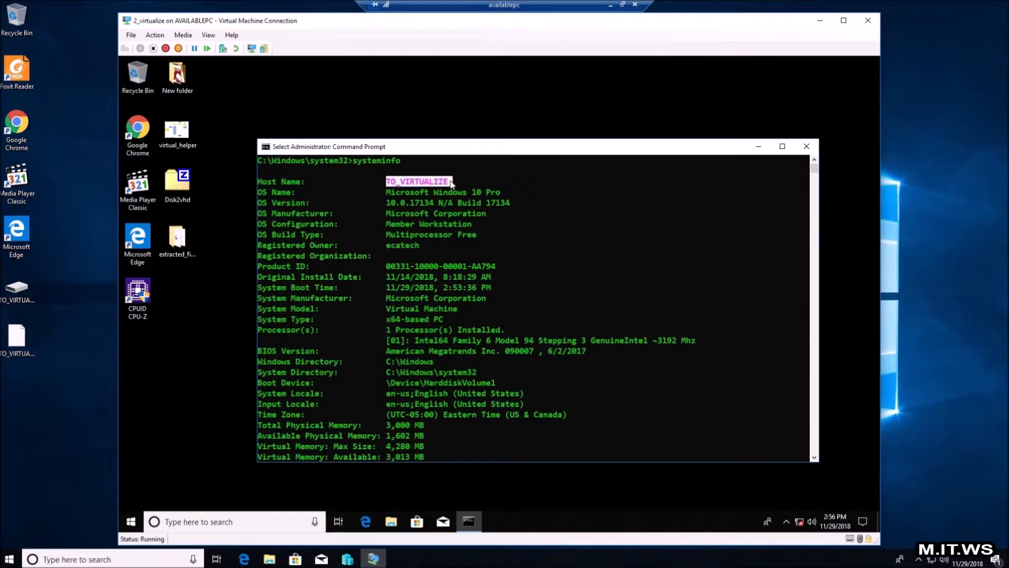
pyautogui.moveTo(389, 213); pyautogui.dragTo(491, 214)
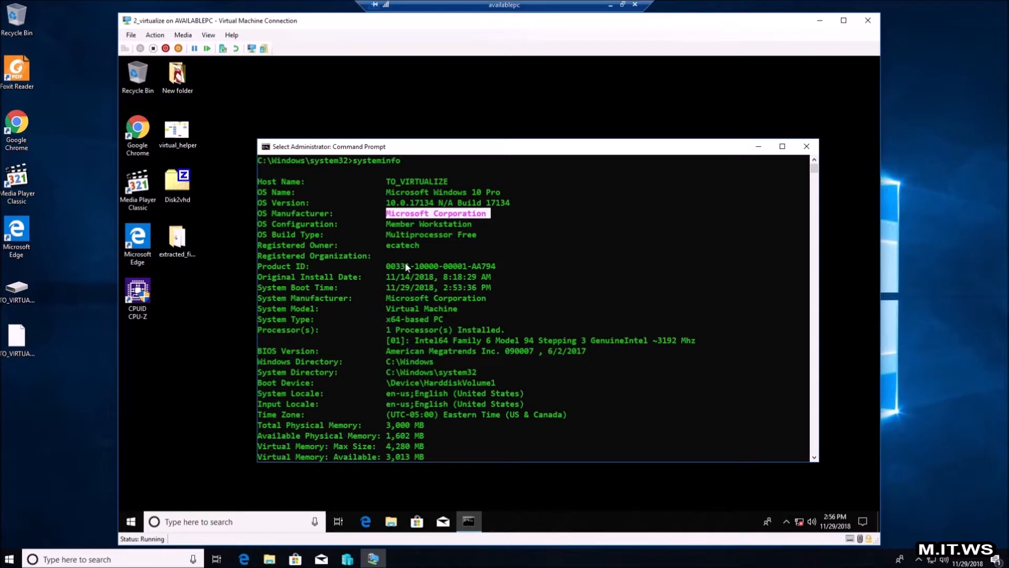
pyautogui.moveTo(384, 308); pyautogui.dragTo(448, 310)
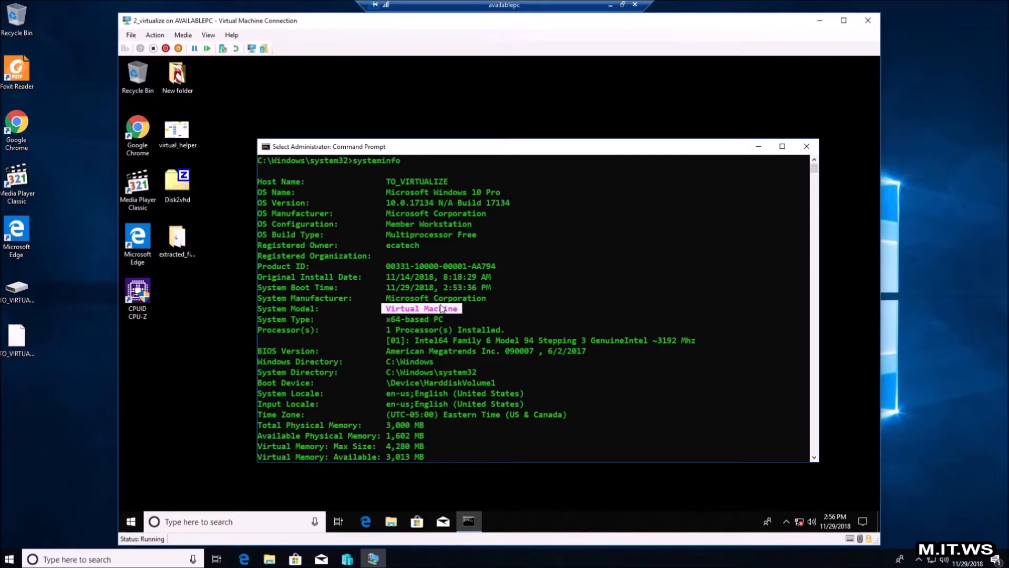
pyautogui.click(806, 147)
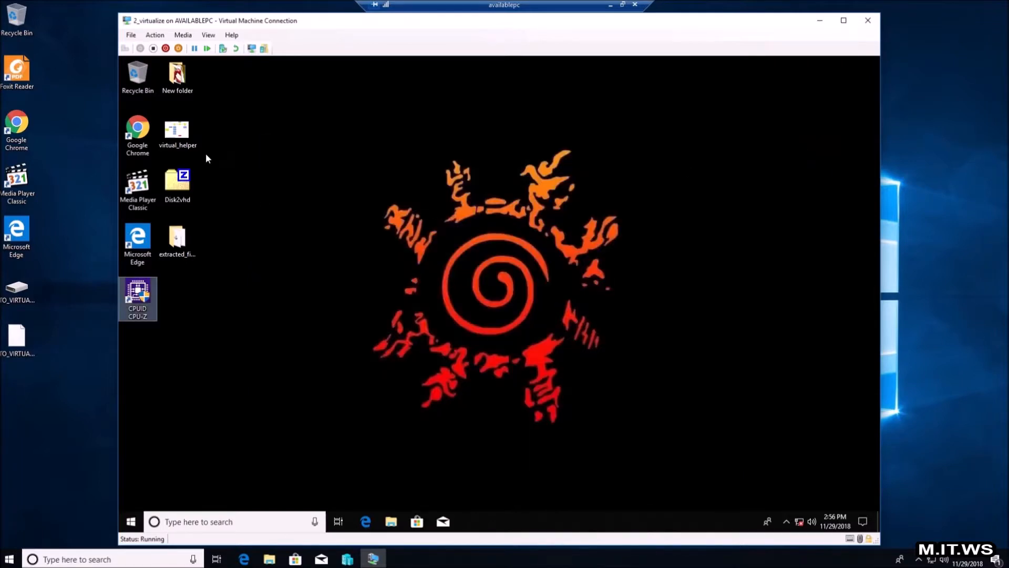
# Step: Open New folder on the virtual machine's desktop, check that the dog, test and apple files open, and close everything
pyautogui.doubleClick(184, 83)
pyautogui.doubleClick(388, 210)
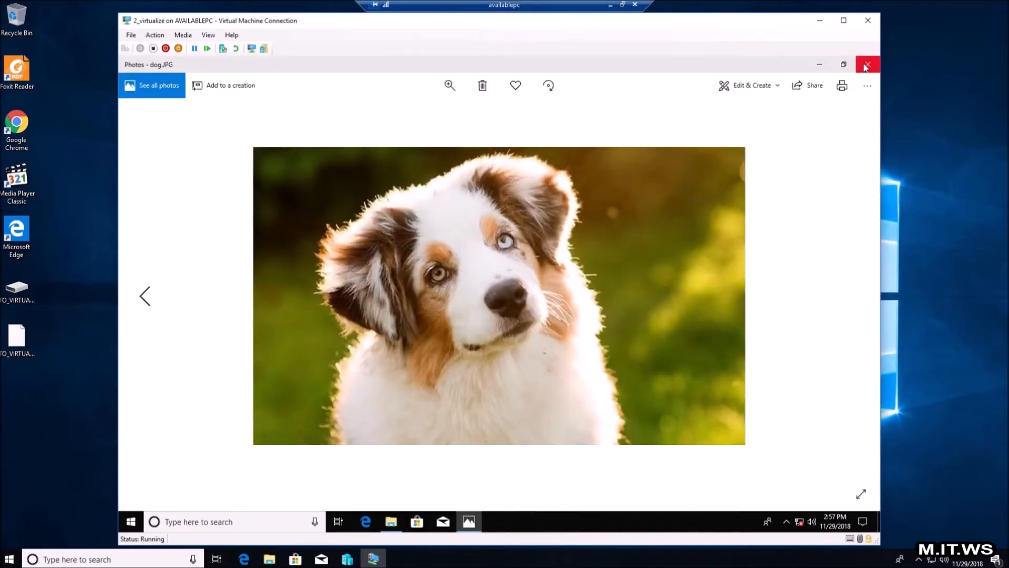
pyautogui.click(866, 66)
pyautogui.doubleClick(452, 218)
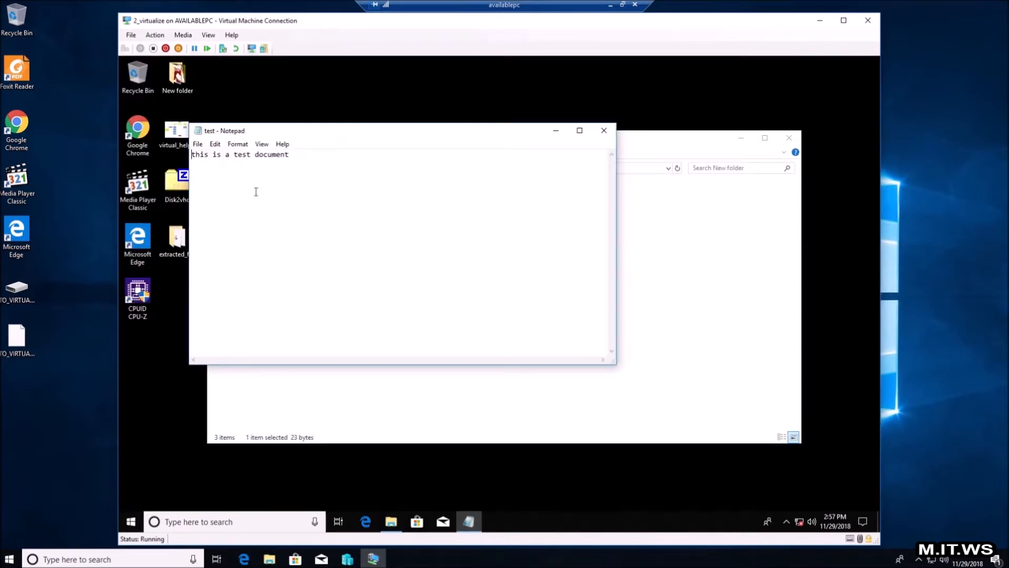
pyautogui.click(606, 129)
pyautogui.click(323, 228)
pyautogui.doubleClick(323, 229)
pyautogui.click(865, 66)
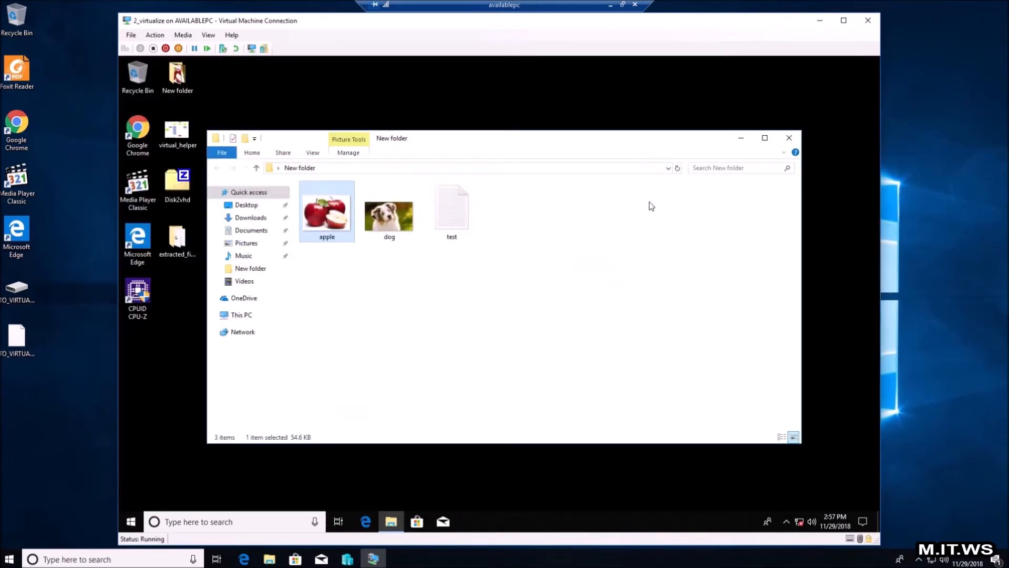
pyautogui.click(789, 139)
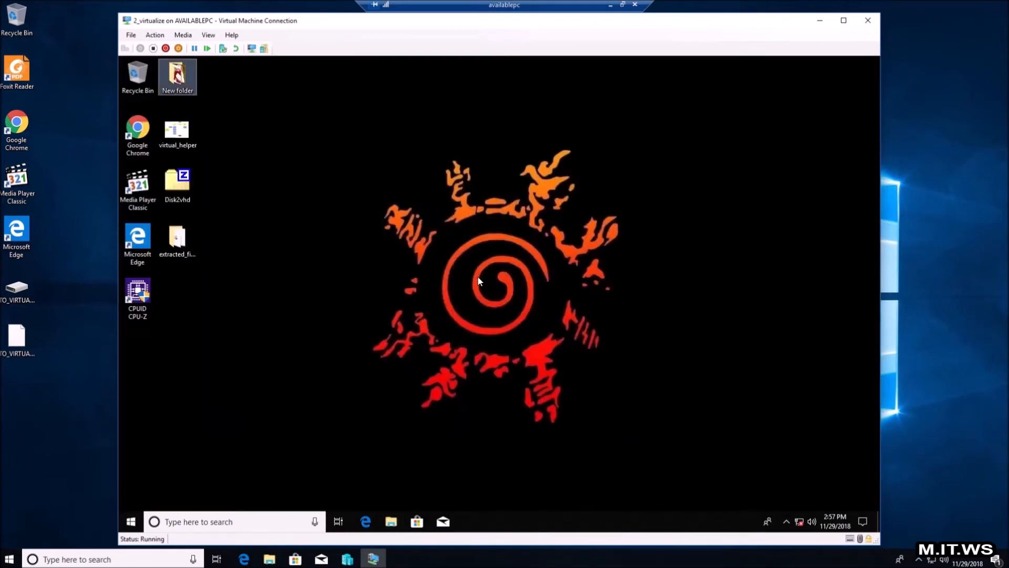
# Step: Minimize the virtual machine window, open the settings of 2_virtualize in Hyper-V Manager and review its BIOS, security, memory and processor options
pyautogui.click(819, 23)
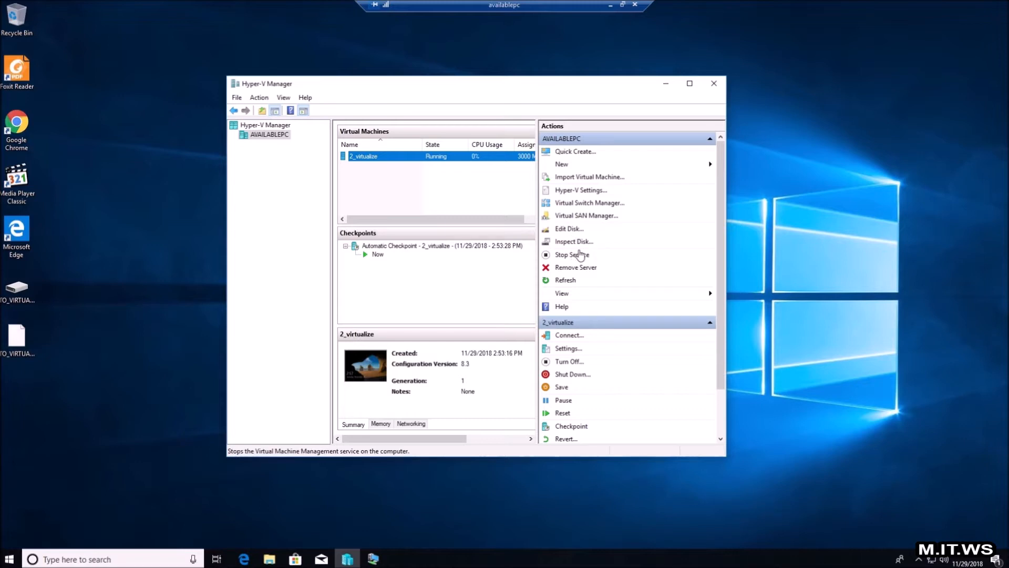
pyautogui.scroll(-1, 721, 246)
pyautogui.moveTo(721, 245); pyautogui.dragTo(720, 295)
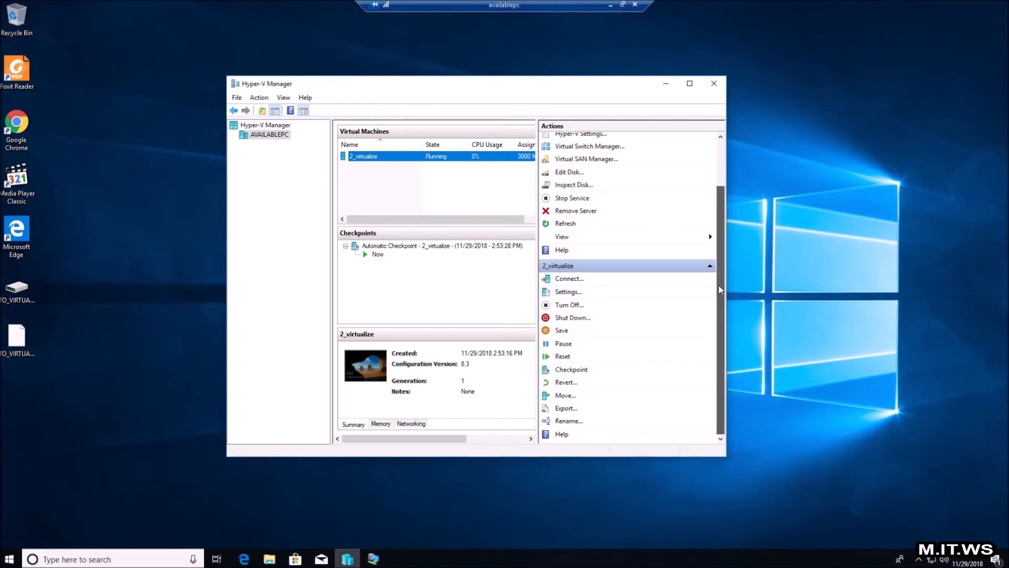
pyautogui.click(568, 291)
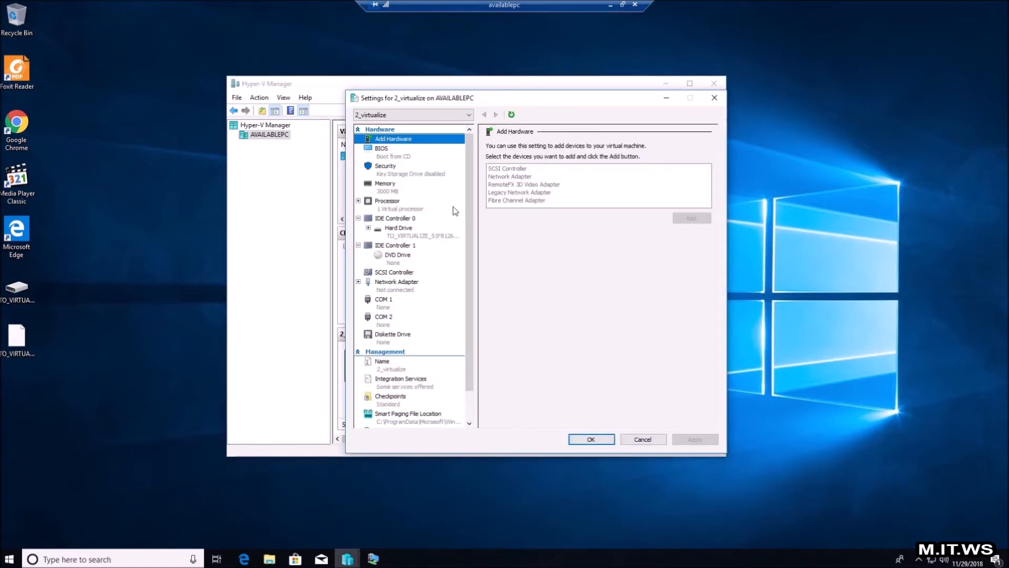
pyautogui.click(393, 155)
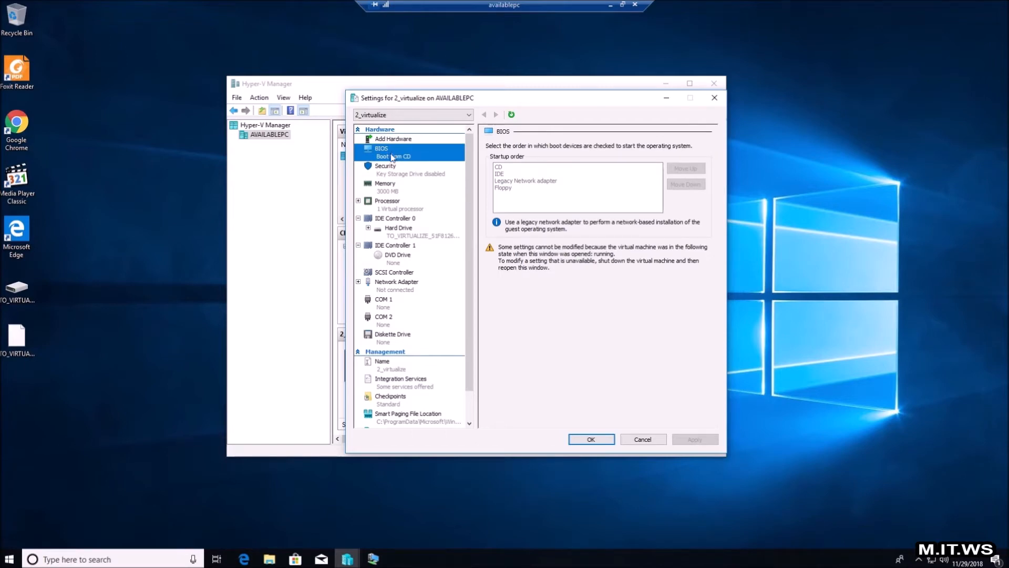
pyautogui.click(390, 171)
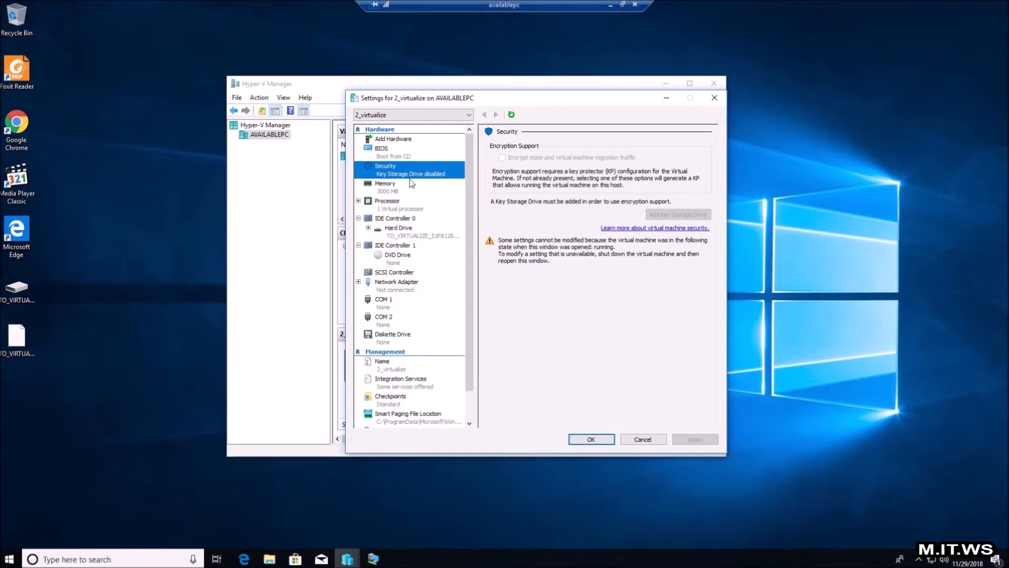
pyautogui.click(393, 190)
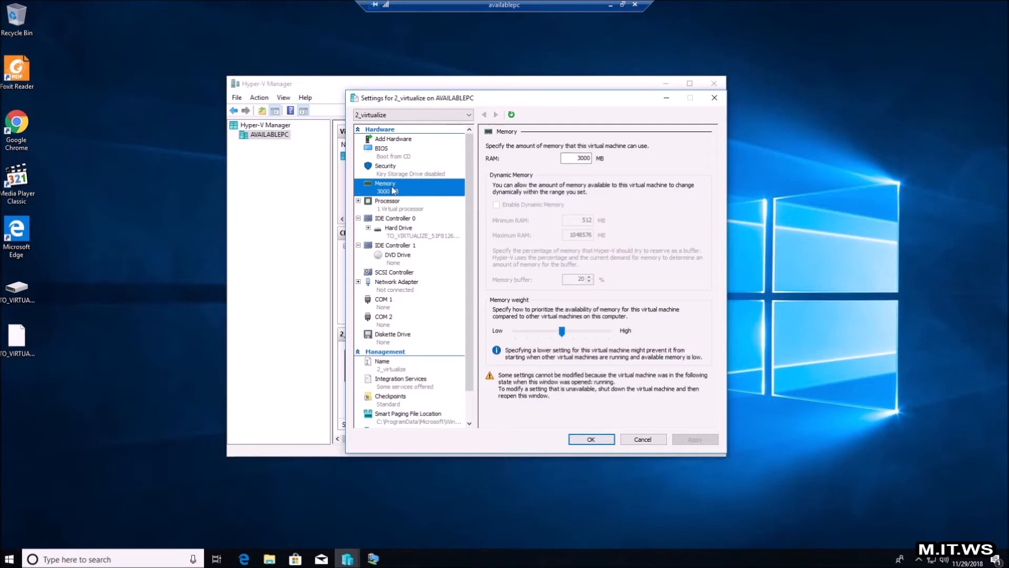
pyautogui.doubleClick(581, 158)
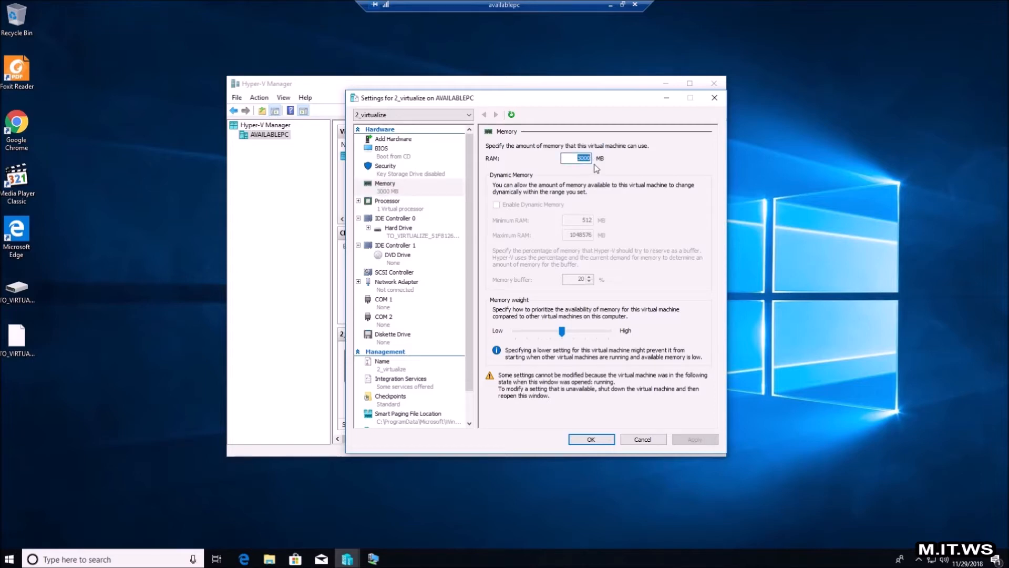
pyautogui.click(411, 208)
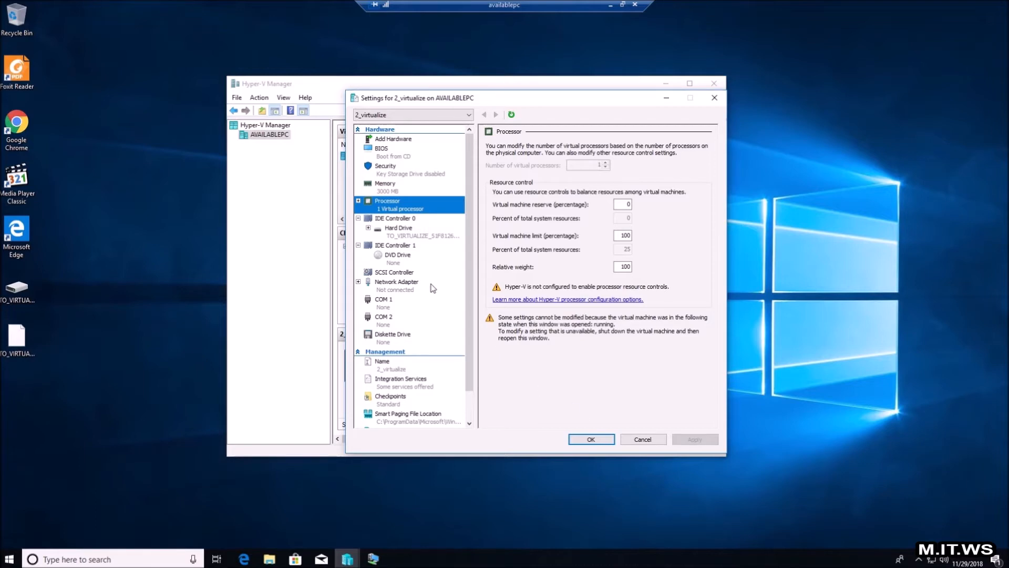
# Step: Check which virtual switches the network adapter offers and close the settings without changing anything
pyautogui.click(410, 285)
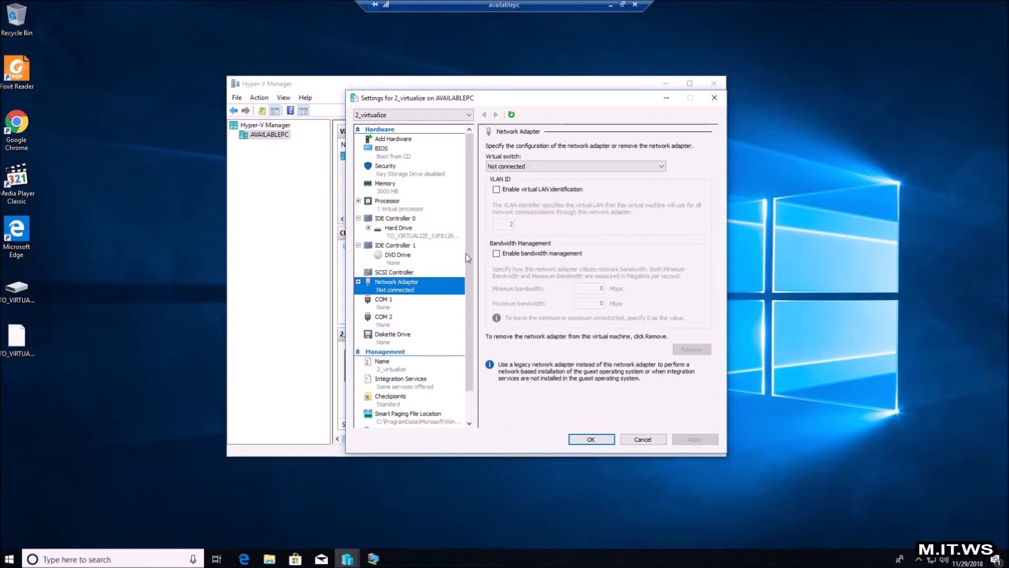
pyautogui.click(556, 167)
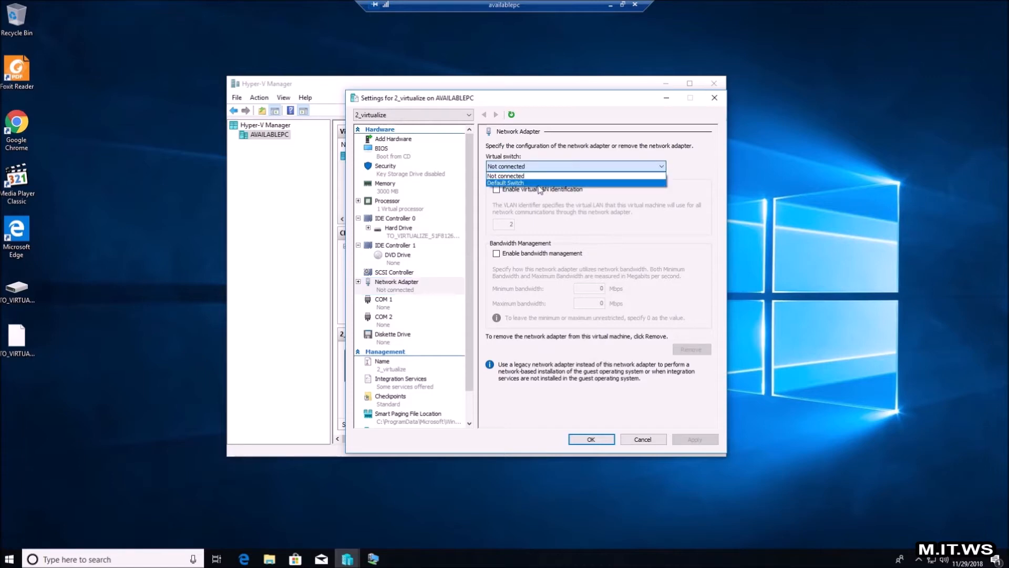
pyautogui.click(670, 194)
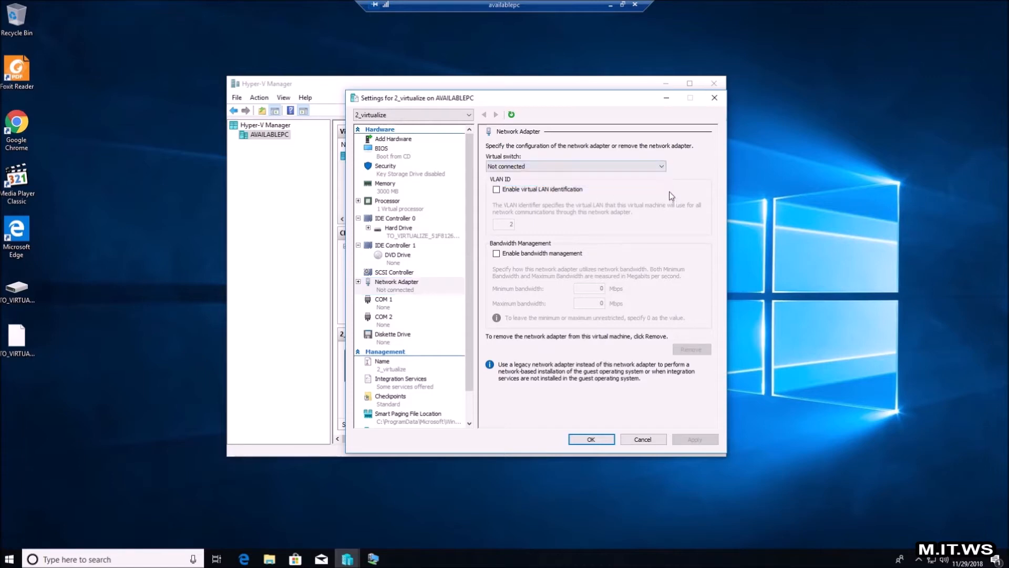
pyautogui.click(637, 441)
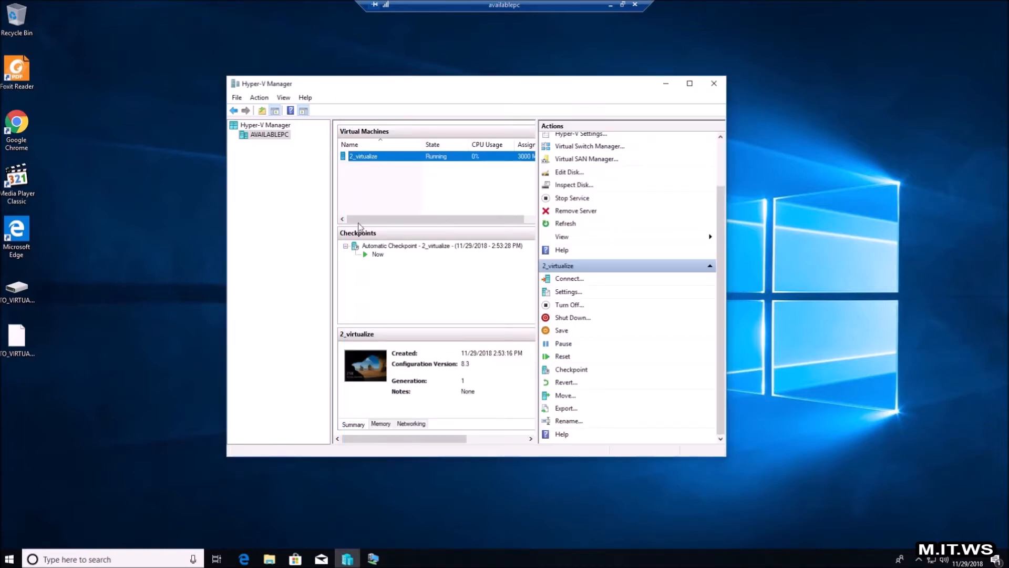
# Step: Shut down the 2_virtualize virtual machine from Hyper-V Manager and close its connection window once it is off
pyautogui.click(374, 559)
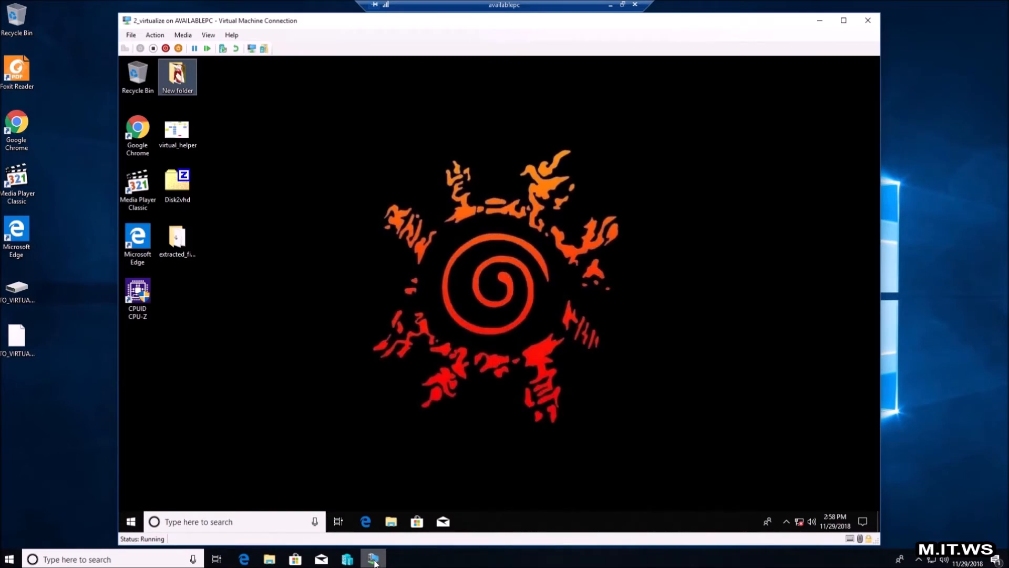
pyautogui.click(374, 559)
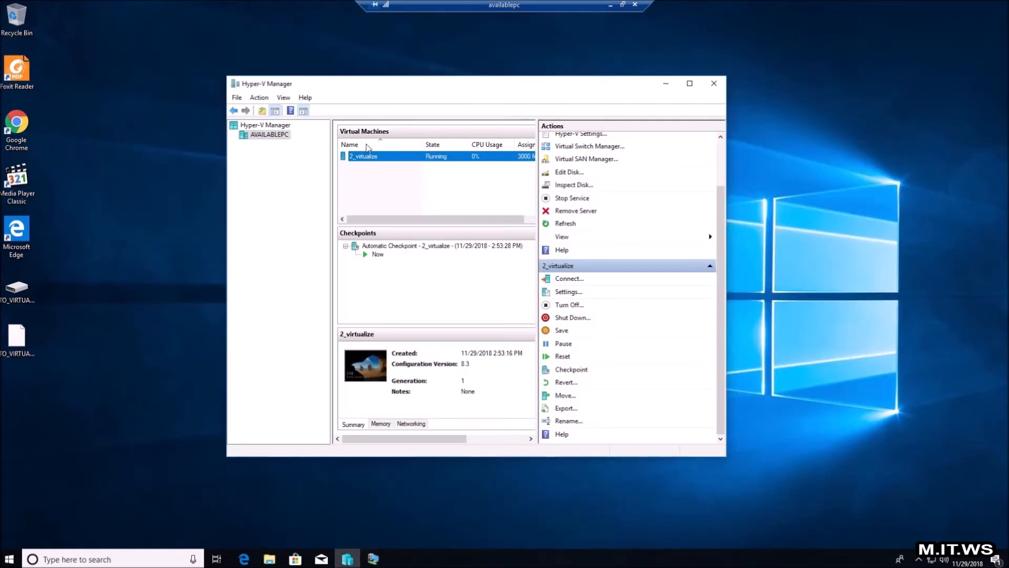
pyautogui.rightClick(380, 161)
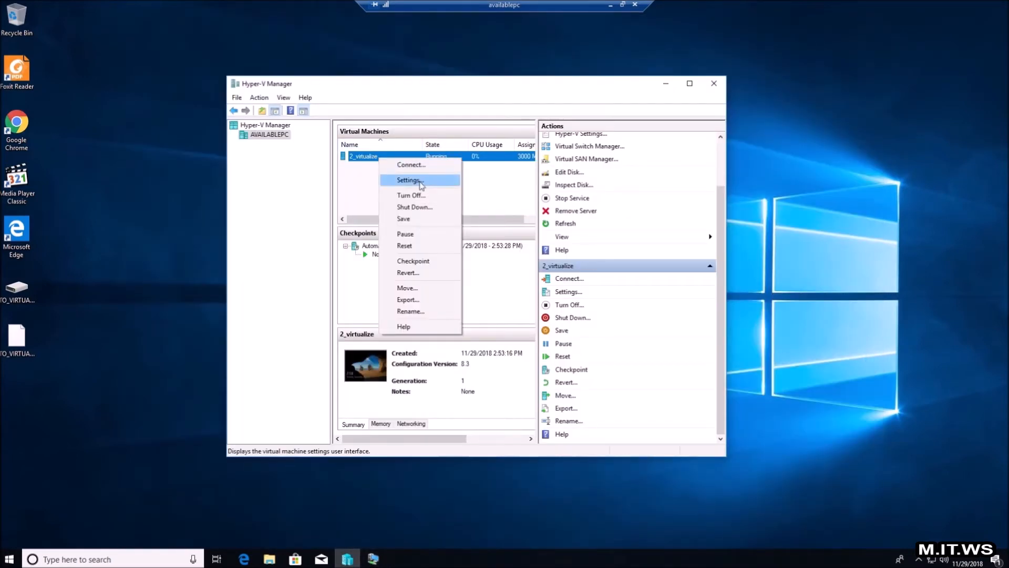
pyautogui.click(424, 208)
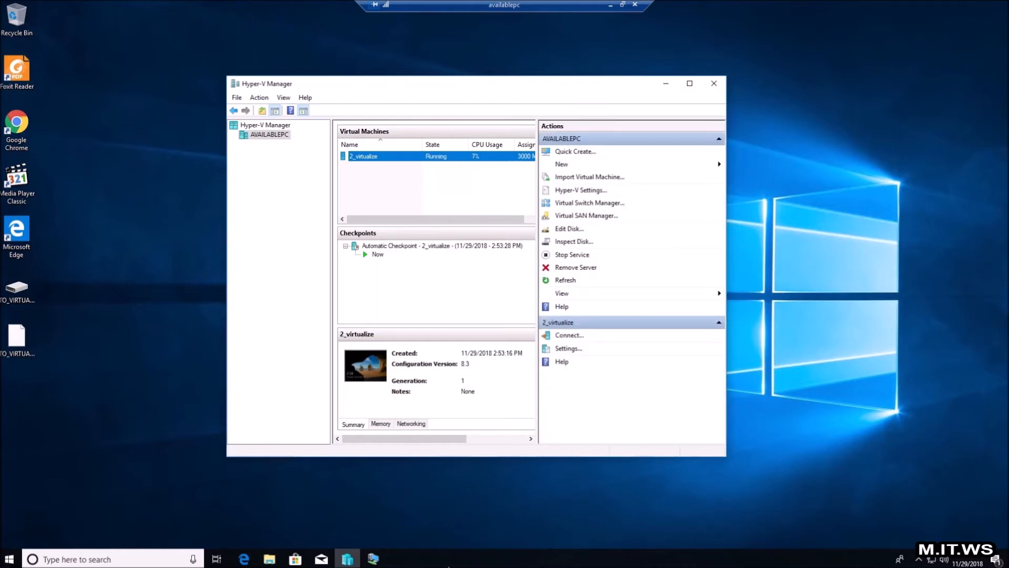
pyautogui.click(376, 559)
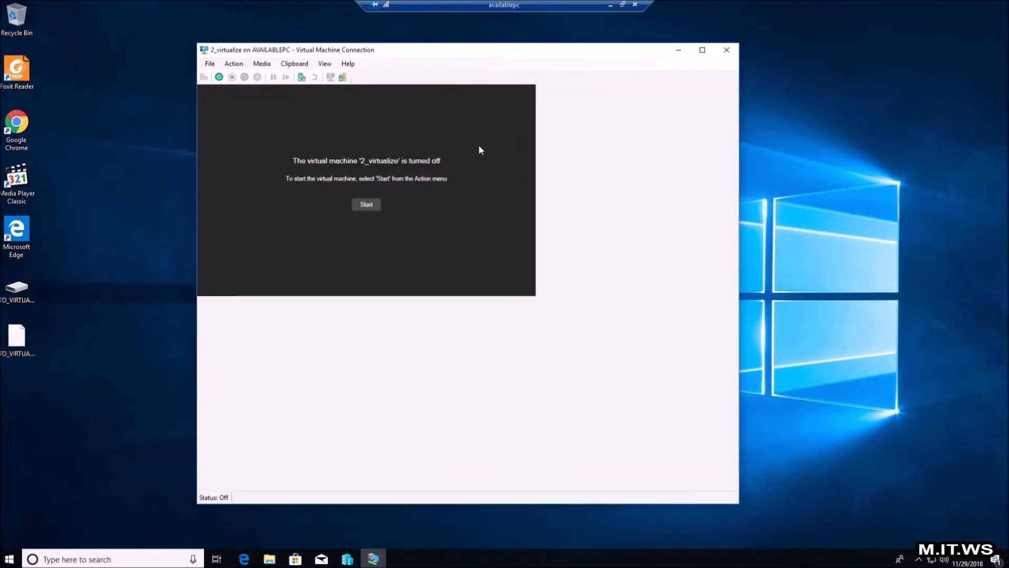
pyautogui.click(727, 50)
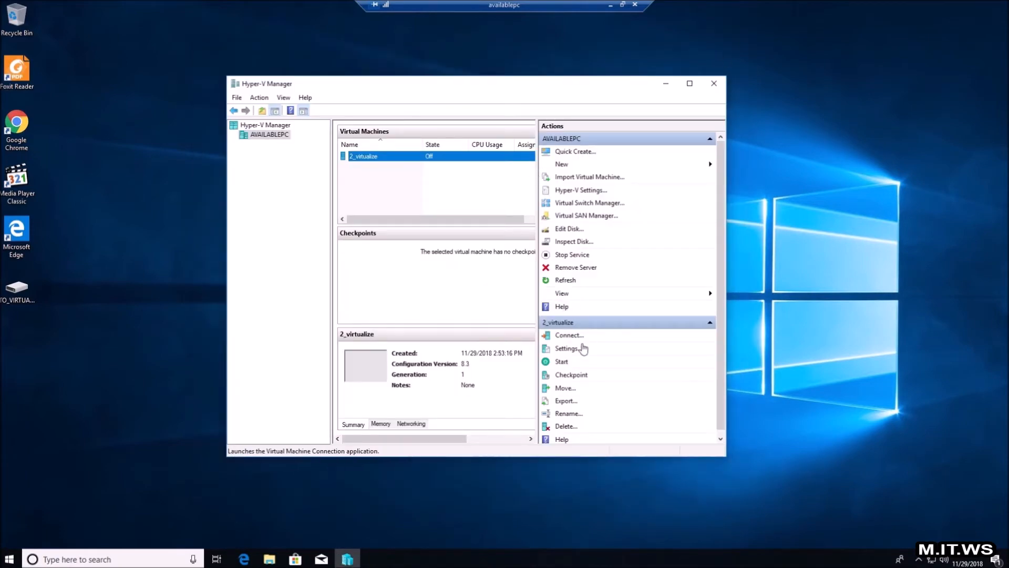
# Step: Open the settings of the 2_virtualize virtual machine and set its number of virtual processors to 2
pyautogui.click(568, 349)
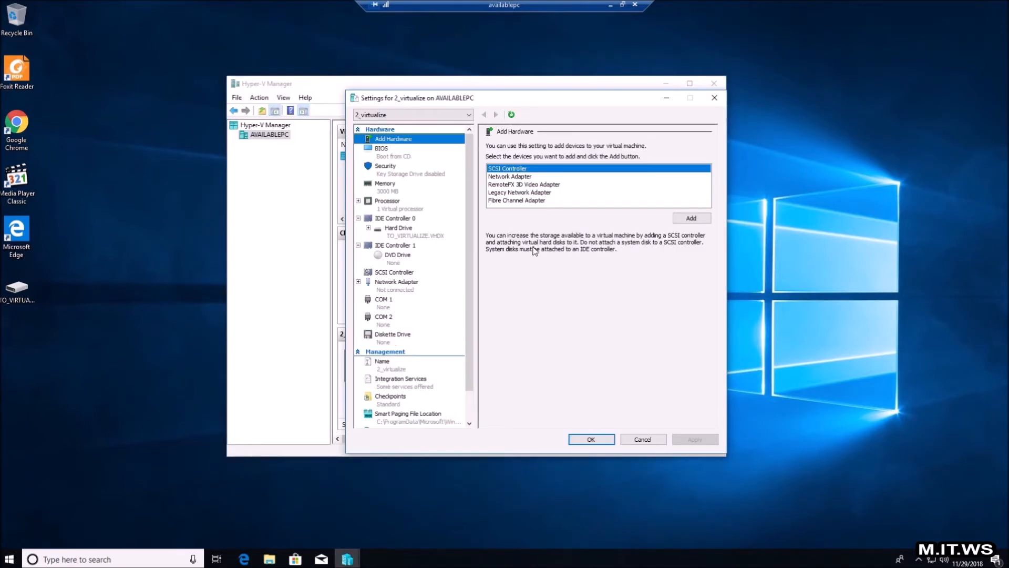
pyautogui.click(394, 150)
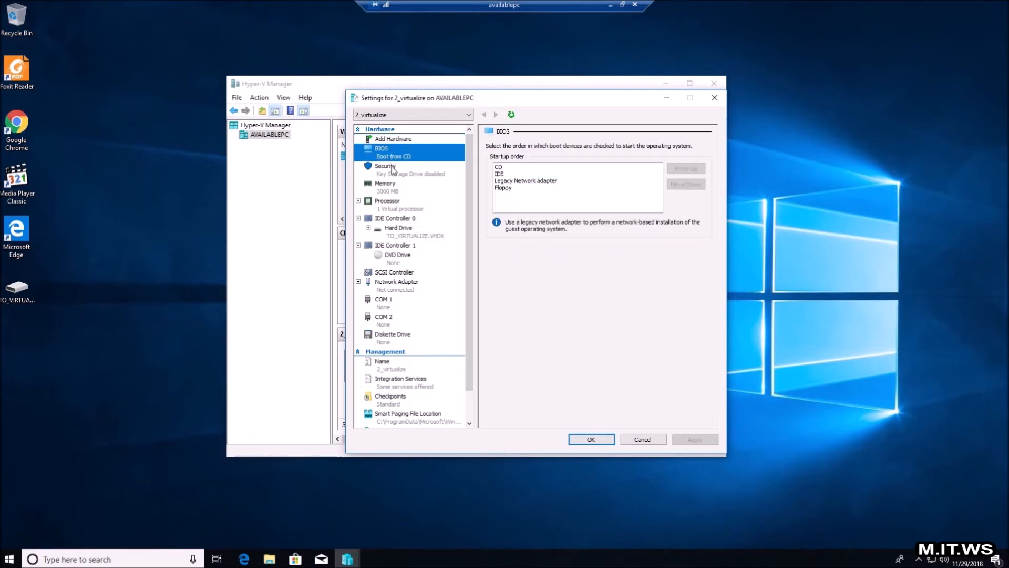
pyautogui.click(402, 167)
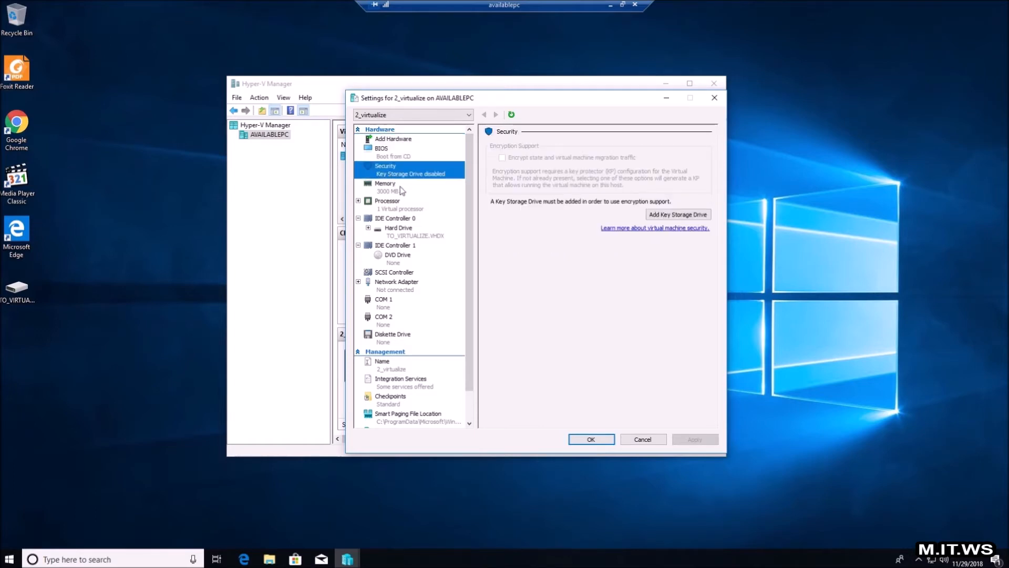
pyautogui.click(381, 195)
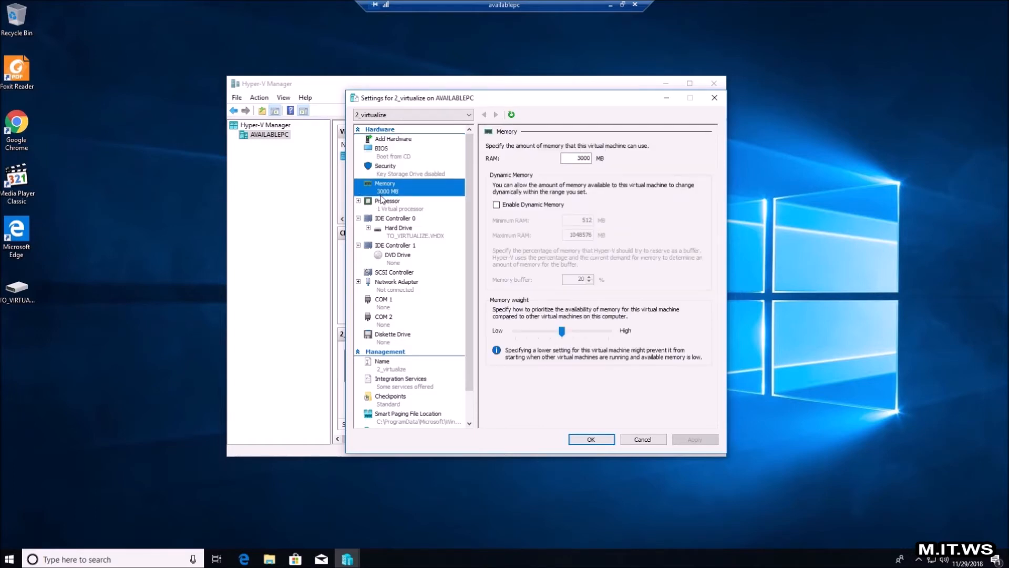
pyautogui.click(387, 210)
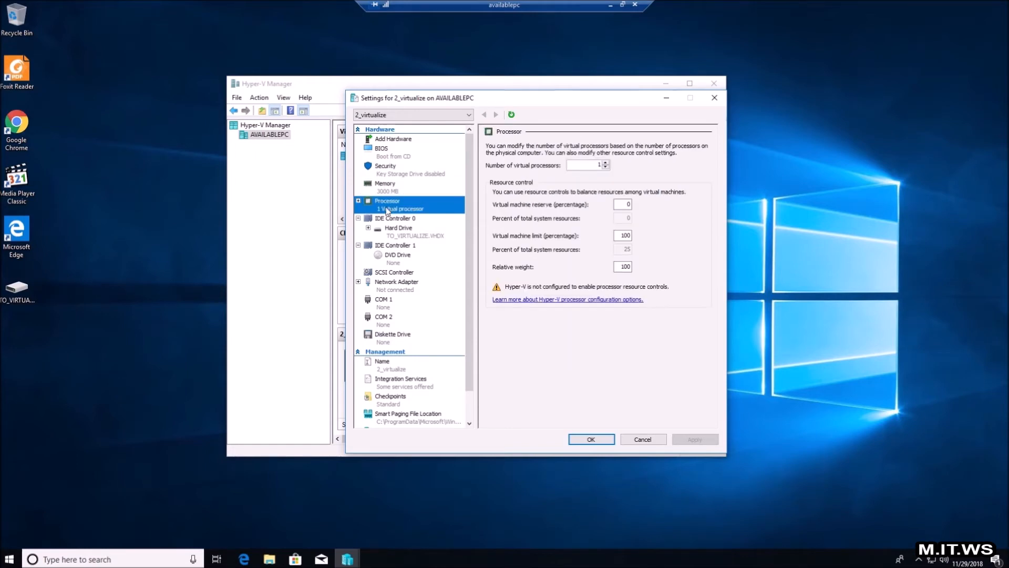
pyautogui.click(605, 163)
pyautogui.click(605, 162)
pyautogui.click(605, 163)
pyautogui.click(606, 167)
pyautogui.click(605, 168)
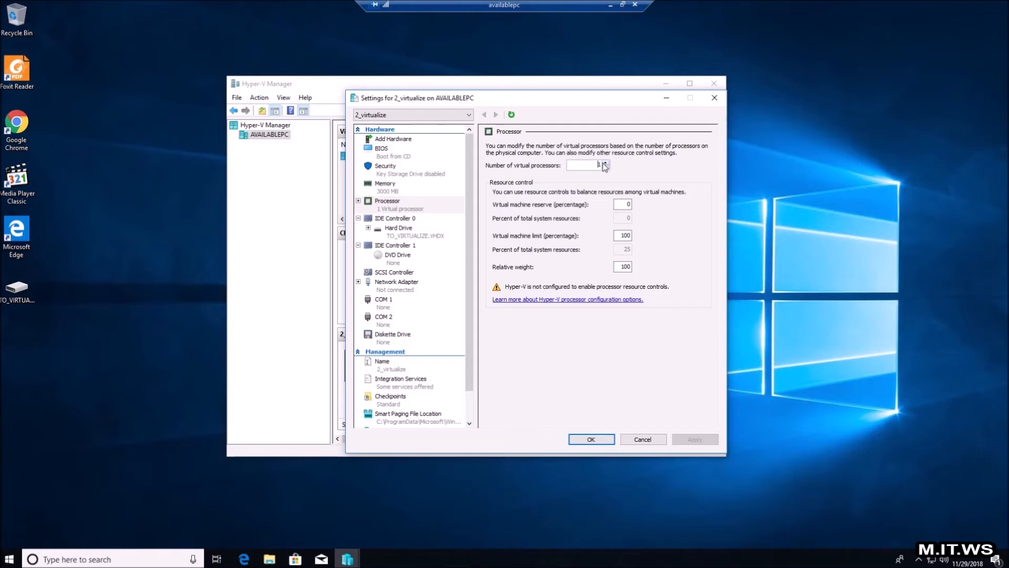
pyautogui.click(605, 164)
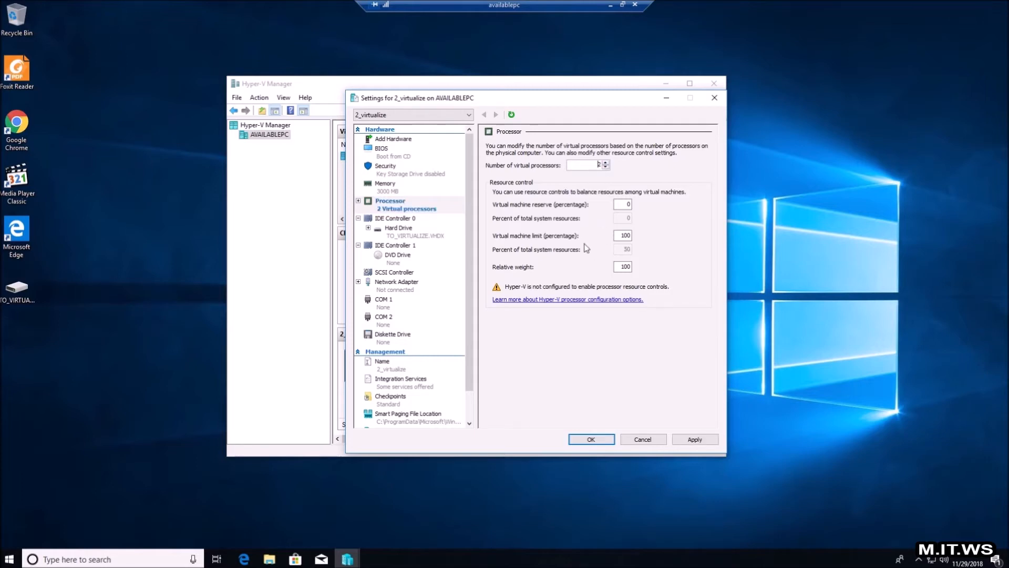
# Step: Set the virtual machine's RAM to 3500 MB, then apply the changes and close the settings
pyautogui.click(399, 189)
pyautogui.click(582, 158)
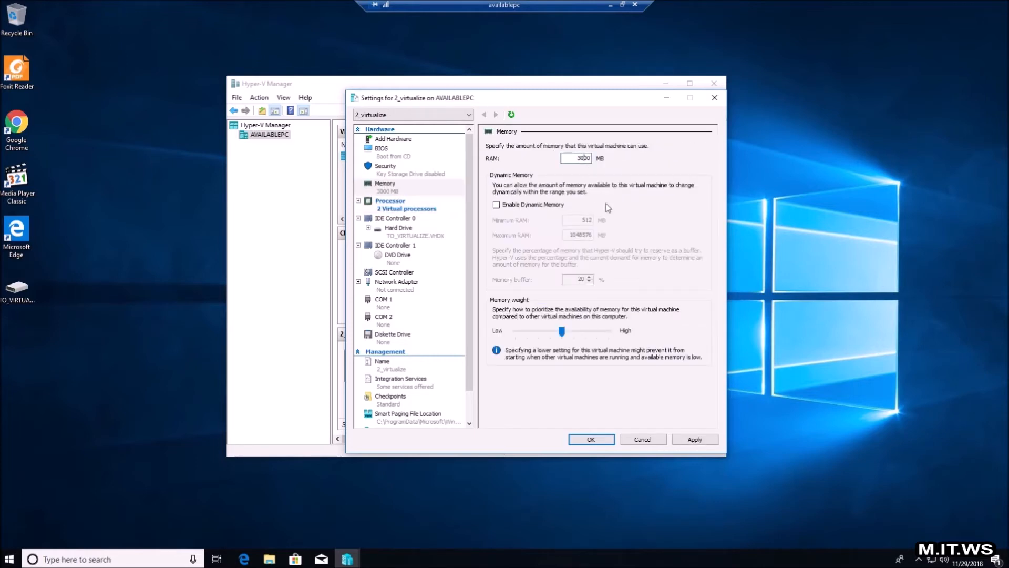
pyautogui.press('BackSpace')
pyautogui.write('5')
pyautogui.doubleClick(580, 158)
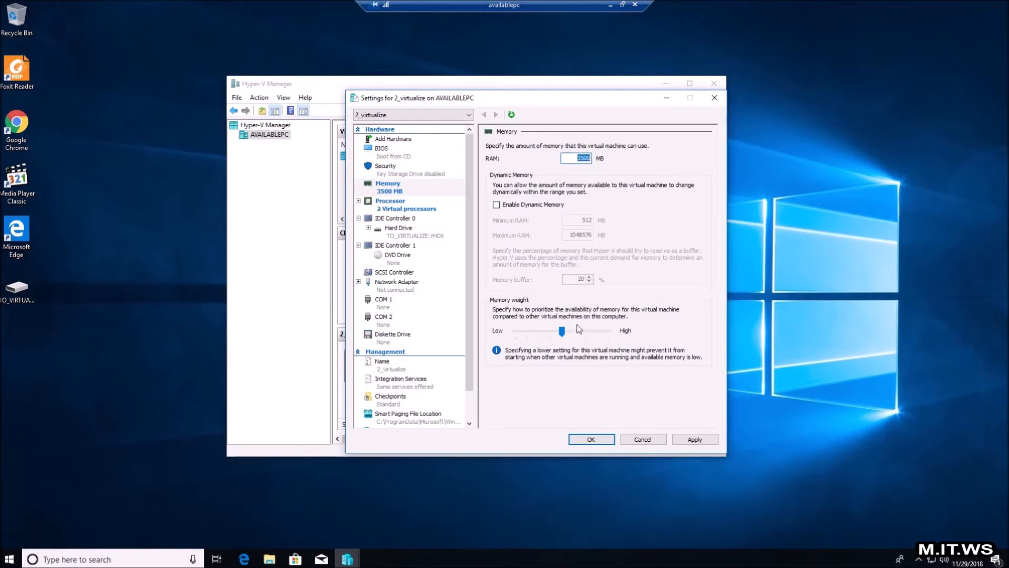
pyautogui.click(685, 440)
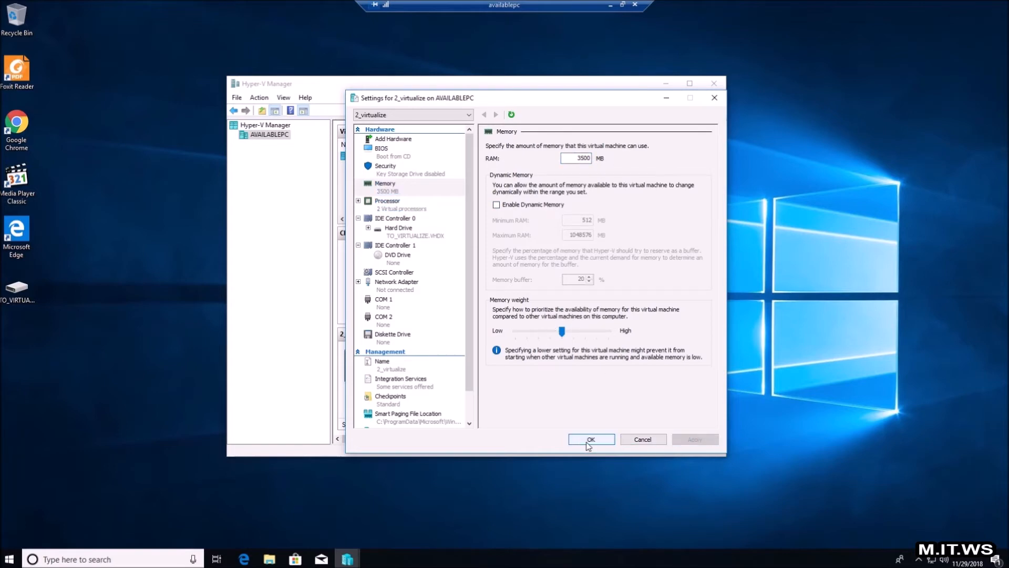
pyautogui.click(591, 439)
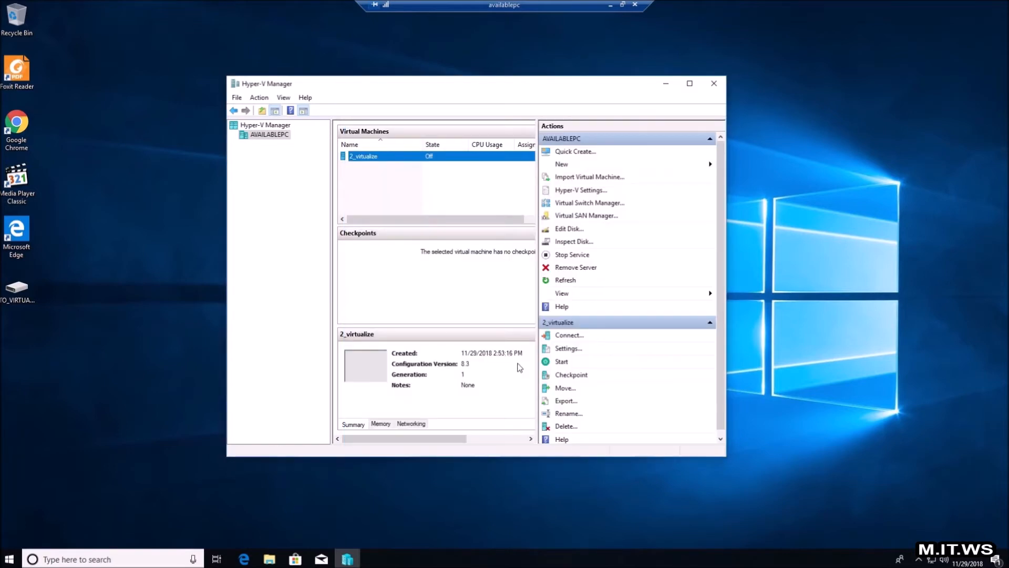
# Step: Start the 2_virtualize virtual machine and connect to it with a display size of 1366 by 768 pixels
pyautogui.rightClick(424, 157)
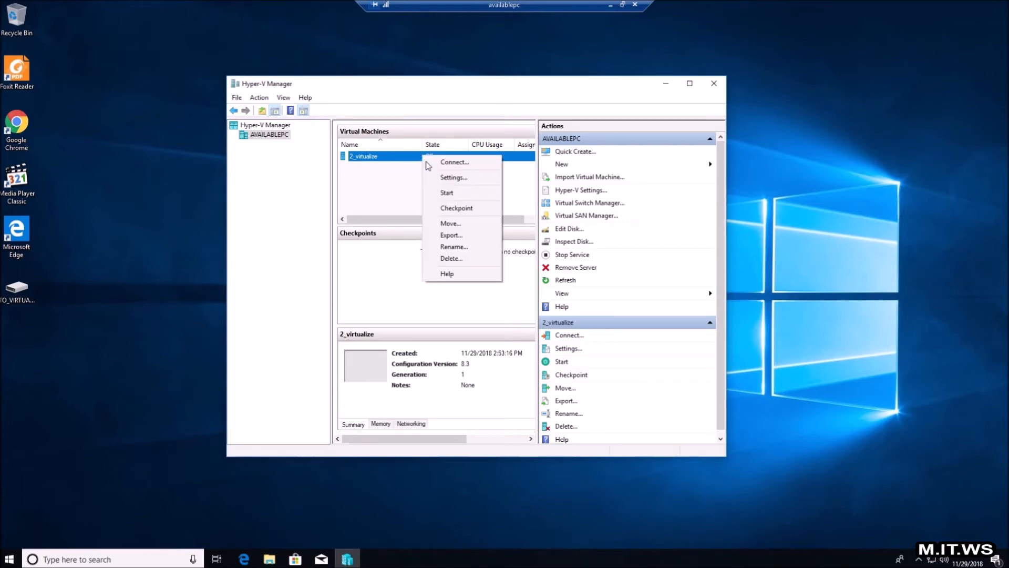
pyautogui.click(447, 192)
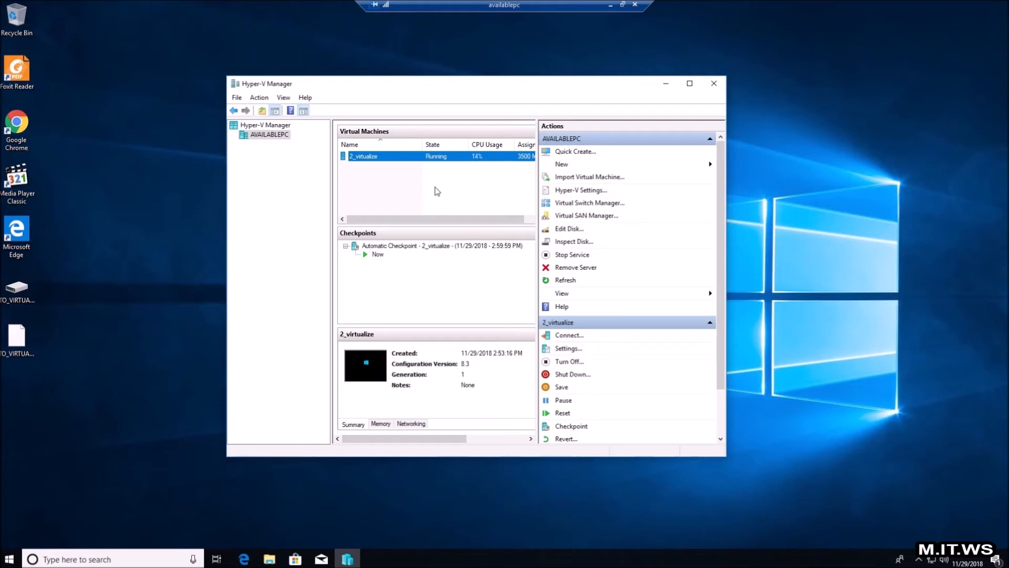
pyautogui.rightClick(426, 156)
pyautogui.click(442, 163)
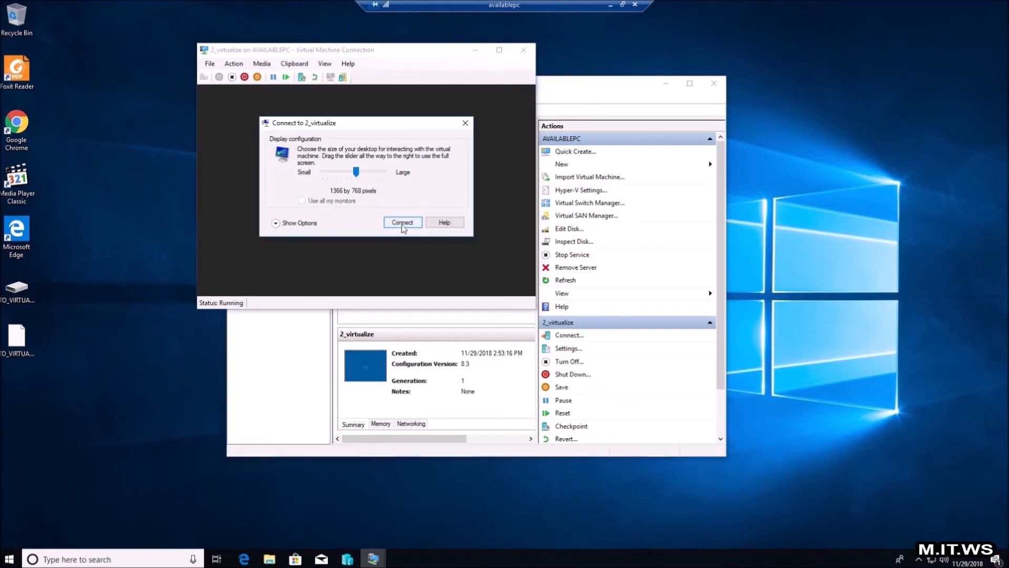
pyautogui.click(402, 222)
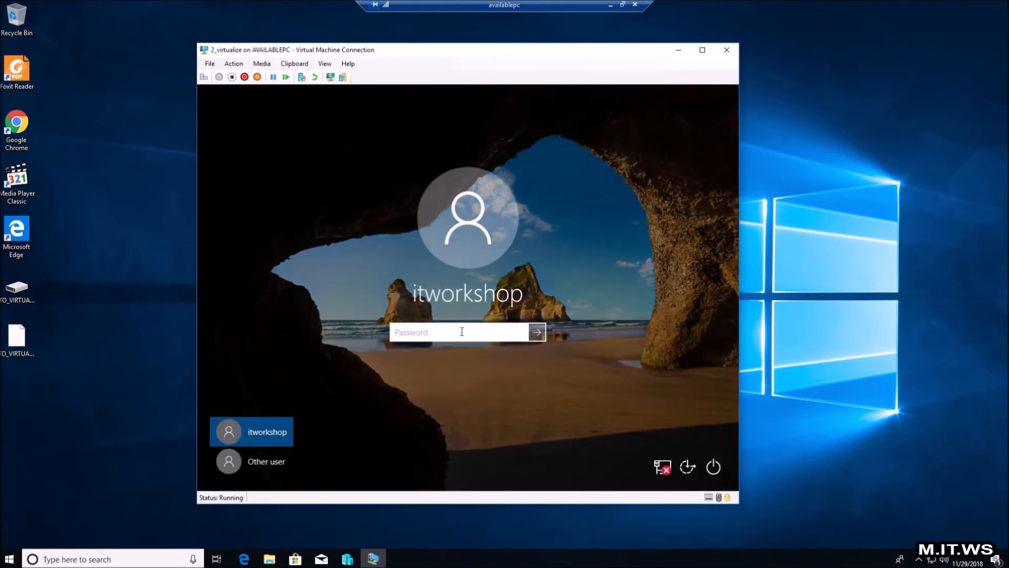
# Step: Sign in to Windows on the virtual machine by entering the account password
pyautogui.press('capslock')
pyautogui.write('********')
pyautogui.press('Return')
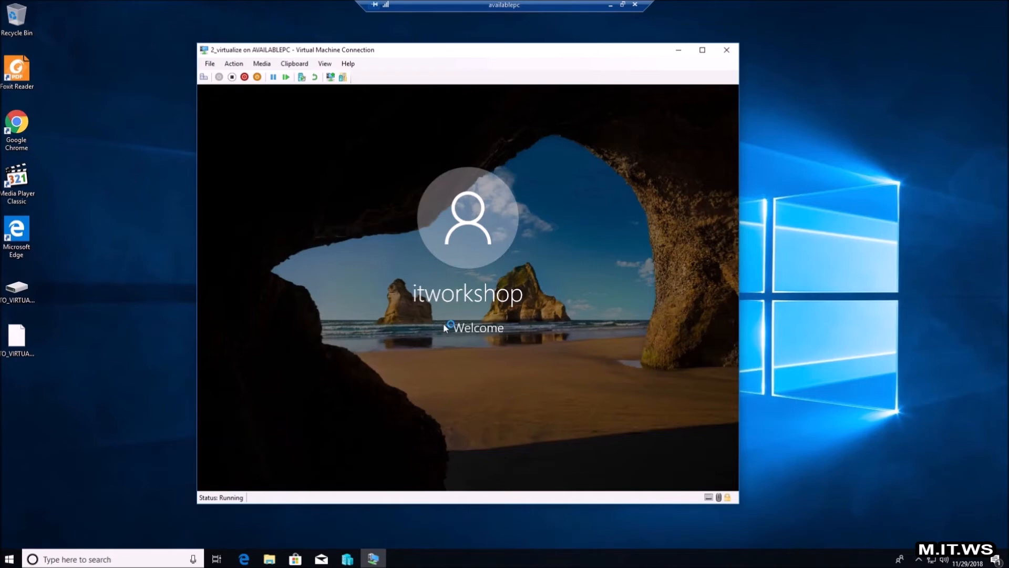
# Step: Search for cmd on the virtual machine and open Command Prompt as administrator, allowing it to make changes
pyautogui.click(326, 481)
pyautogui.write('cmd')
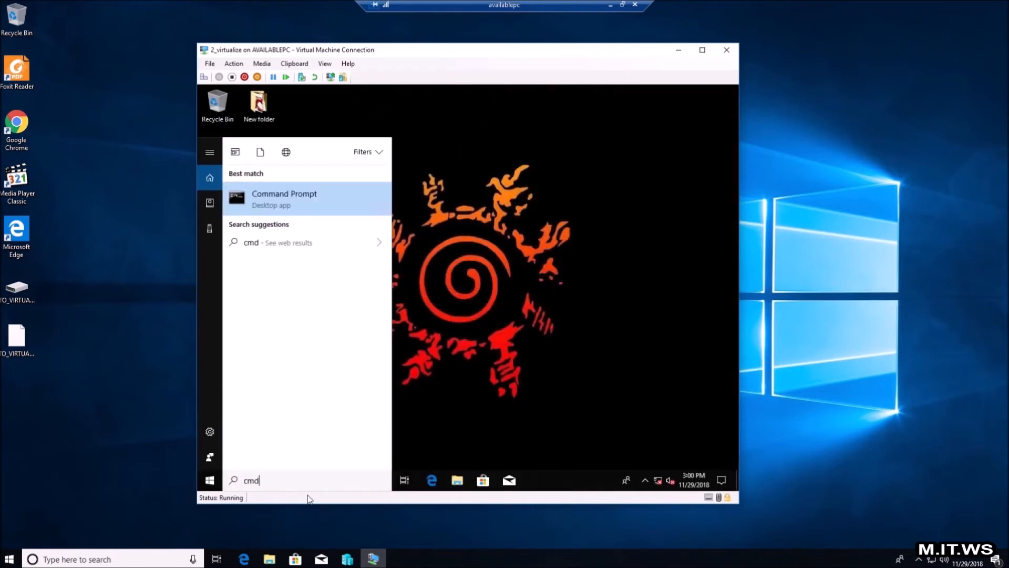
pyautogui.rightClick(328, 200)
pyautogui.click(314, 213)
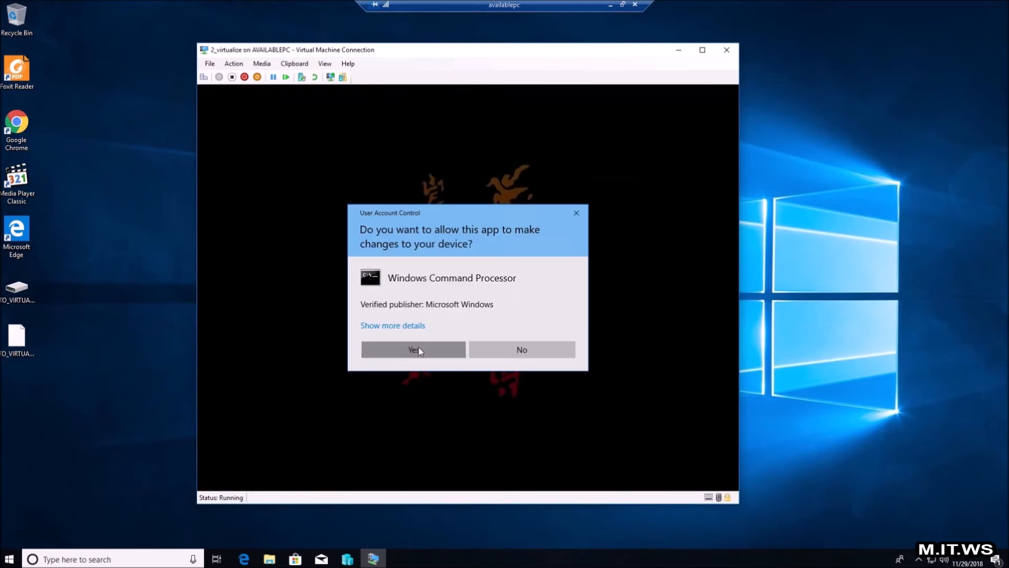
pyautogui.click(410, 349)
# Step: Run systeminfo, review the reported processor and physical memory, and close the Command Prompt
pyautogui.click(427, 195)
pyautogui.write('sys')
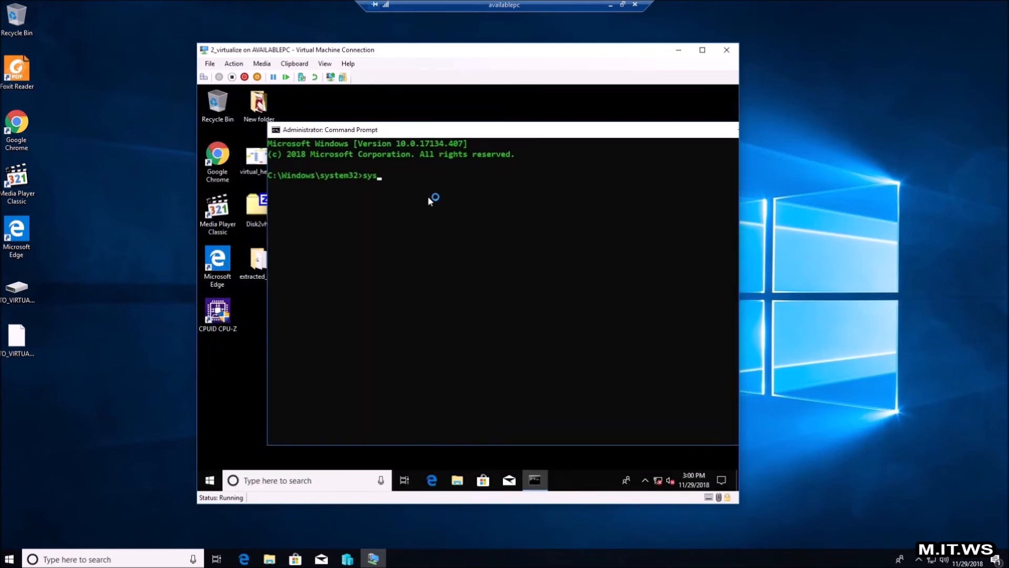
pyautogui.write('teminfo')
pyautogui.press('Return')
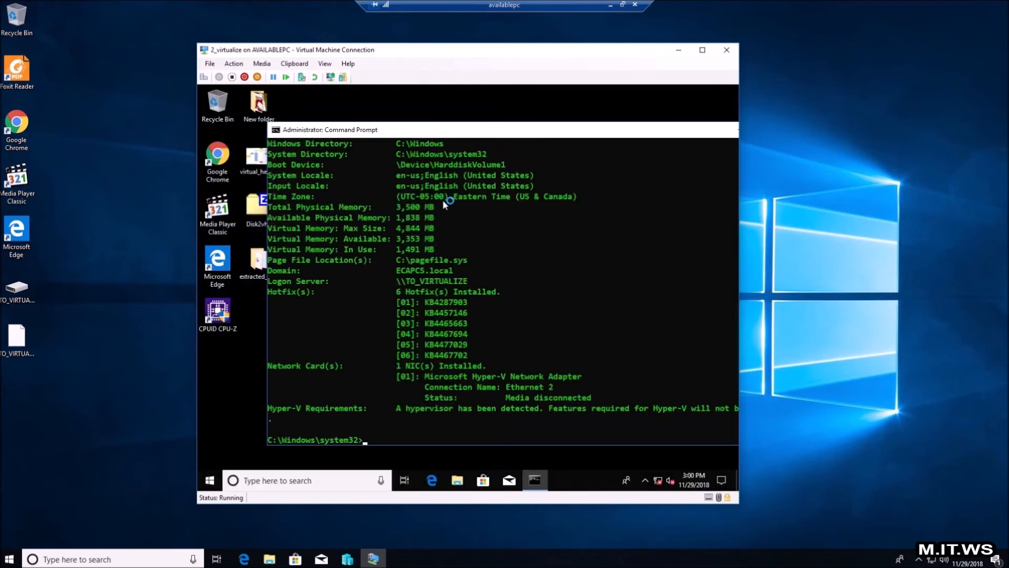
pyautogui.scroll(7, 442, 203)
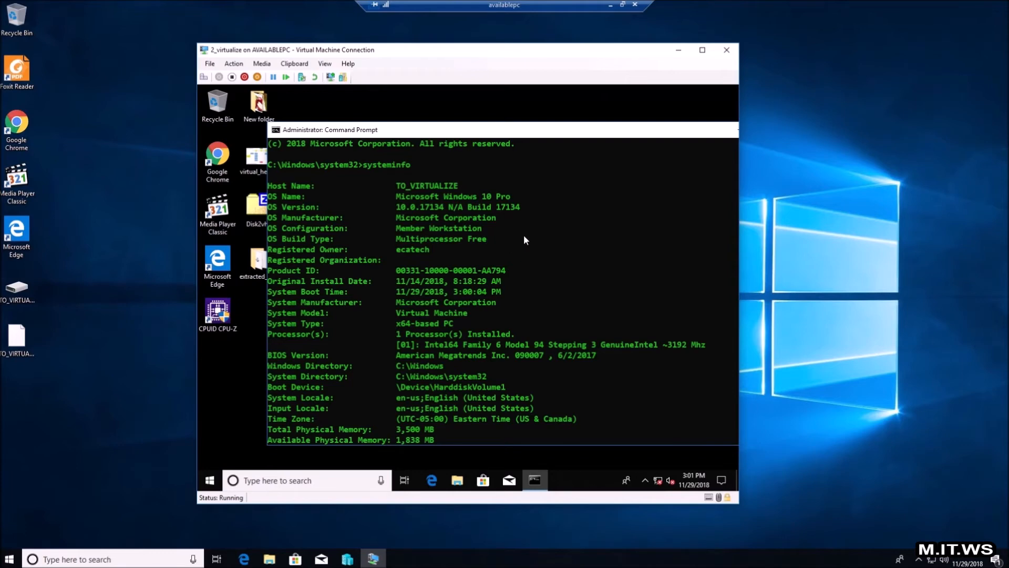
pyautogui.moveTo(692, 130); pyautogui.dragTo(626, 140)
pyautogui.click(726, 140)
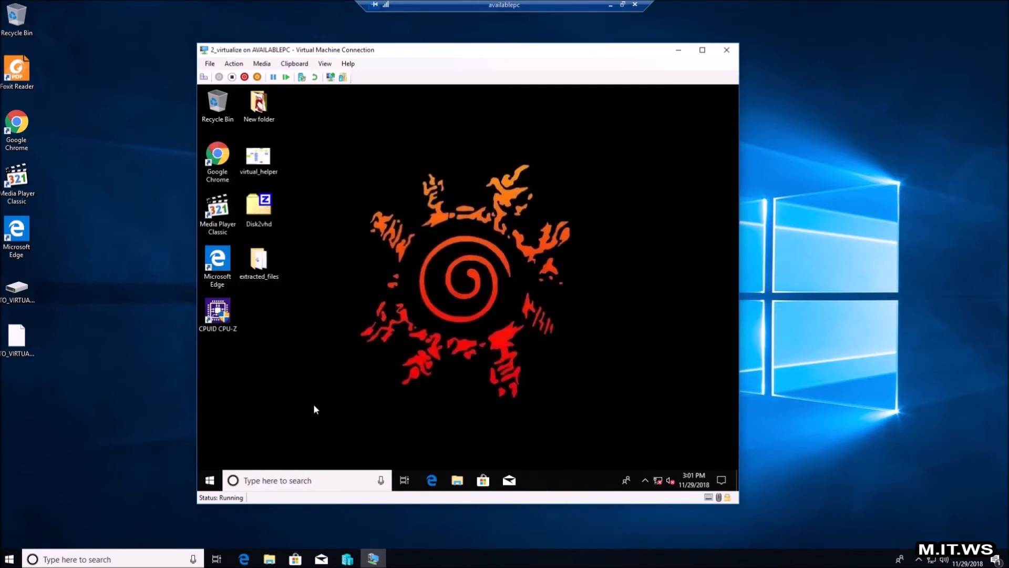
# Step: Open the properties of This PC on the virtual machine, check the processor and installed memory, and close the window
pyautogui.click(210, 480)
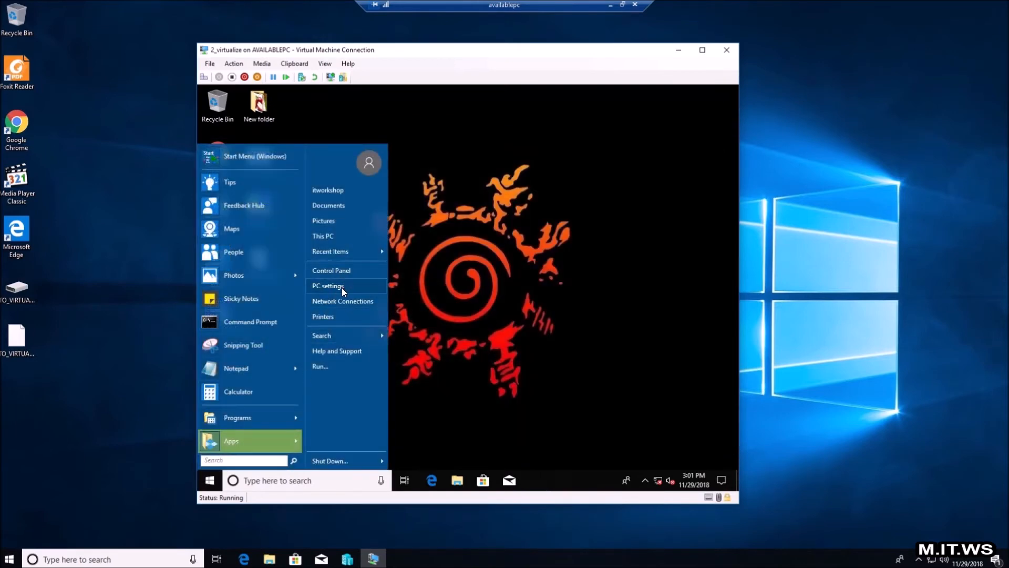
pyautogui.rightClick(331, 237)
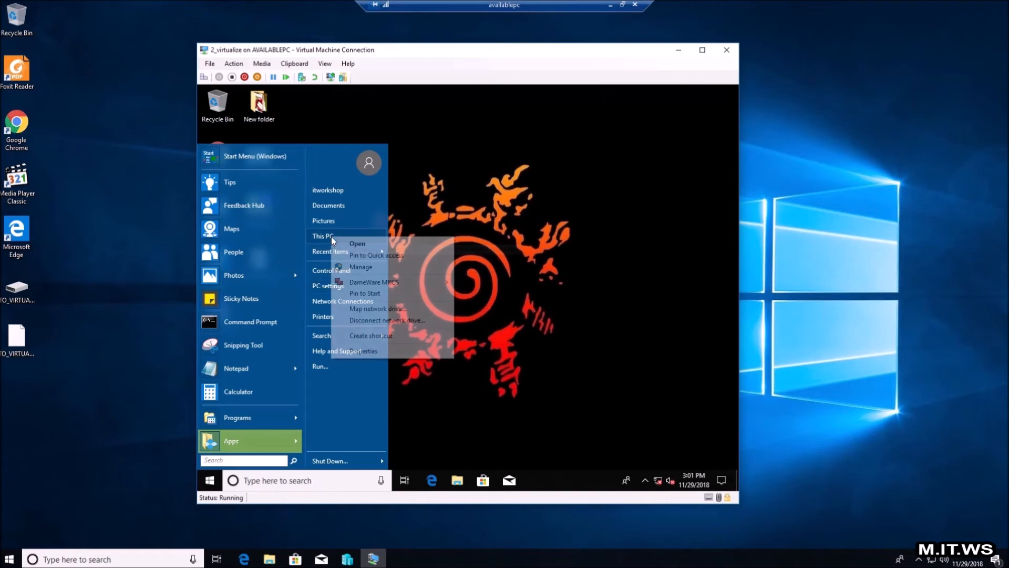
pyautogui.click(373, 350)
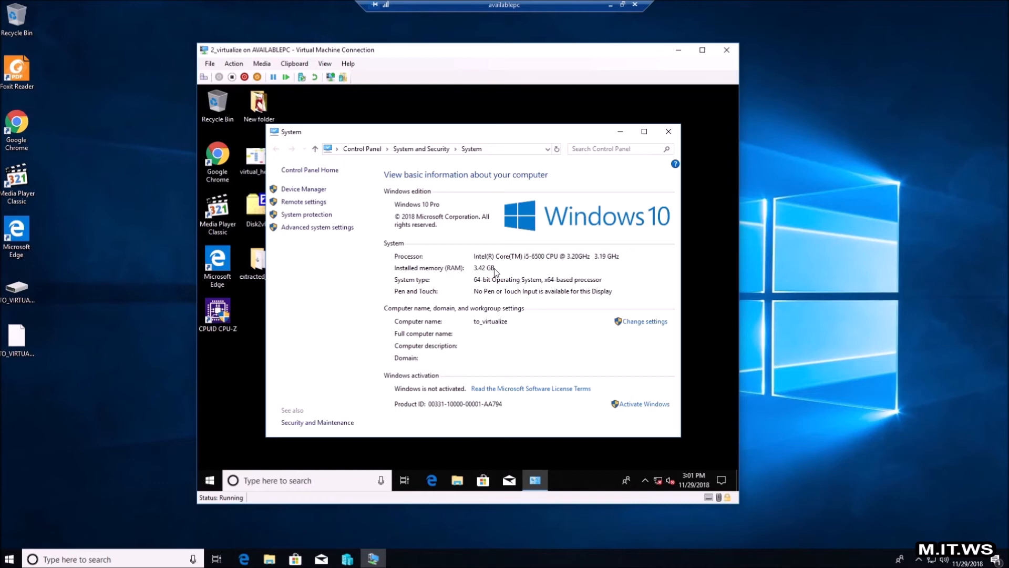
pyautogui.click(668, 131)
# Step: Run CPU-Z on the virtual machine, check the core count, caches and mainboard, close it and minimize the availablepc remote session
pyautogui.doubleClick(229, 317)
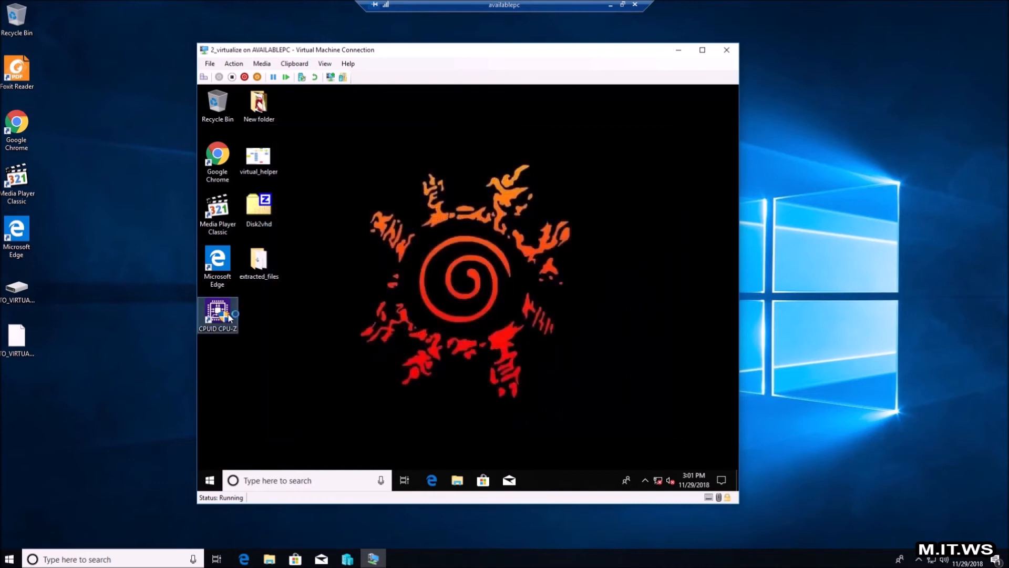
pyautogui.click(429, 352)
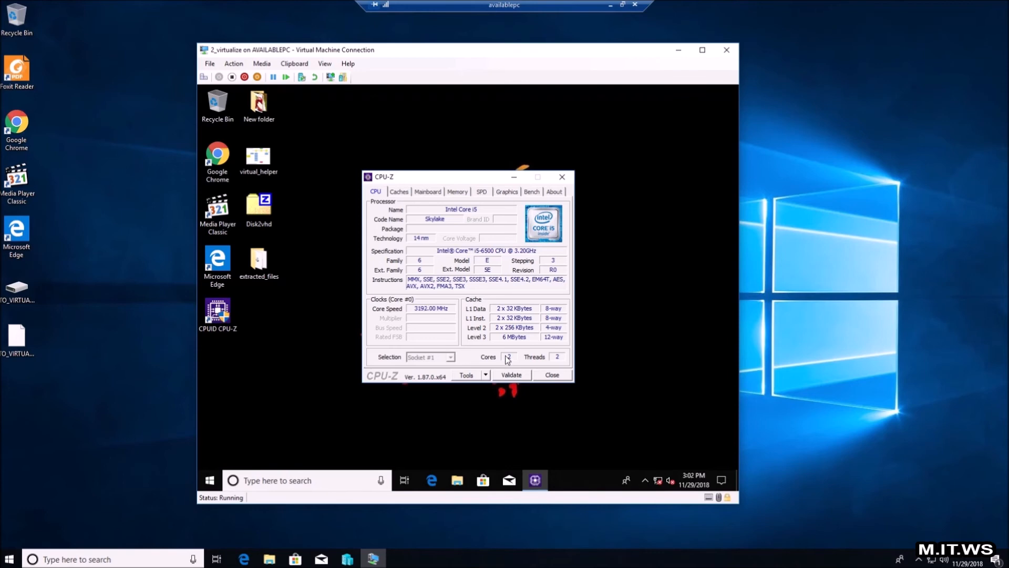
pyautogui.click(400, 192)
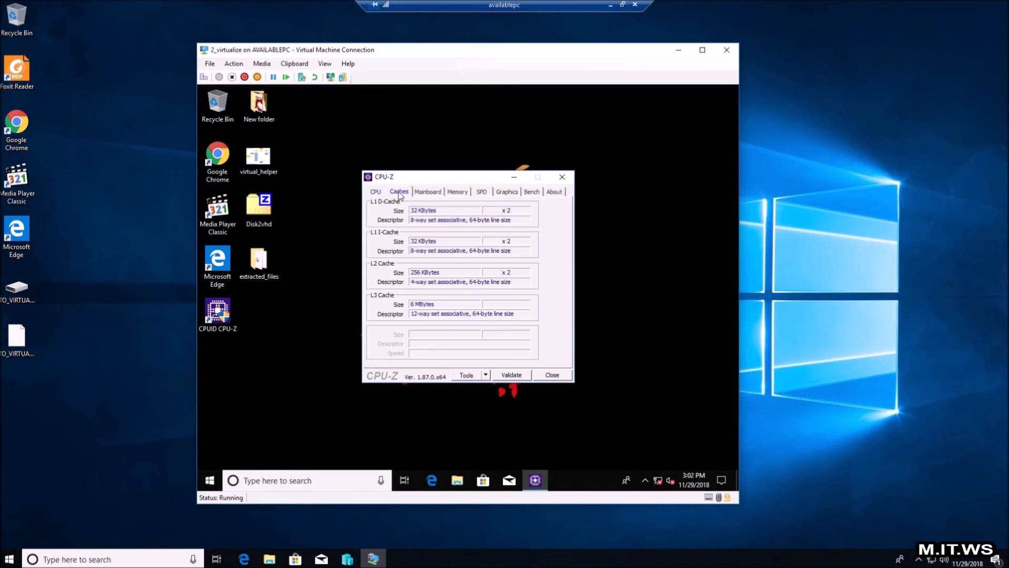
pyautogui.click(424, 194)
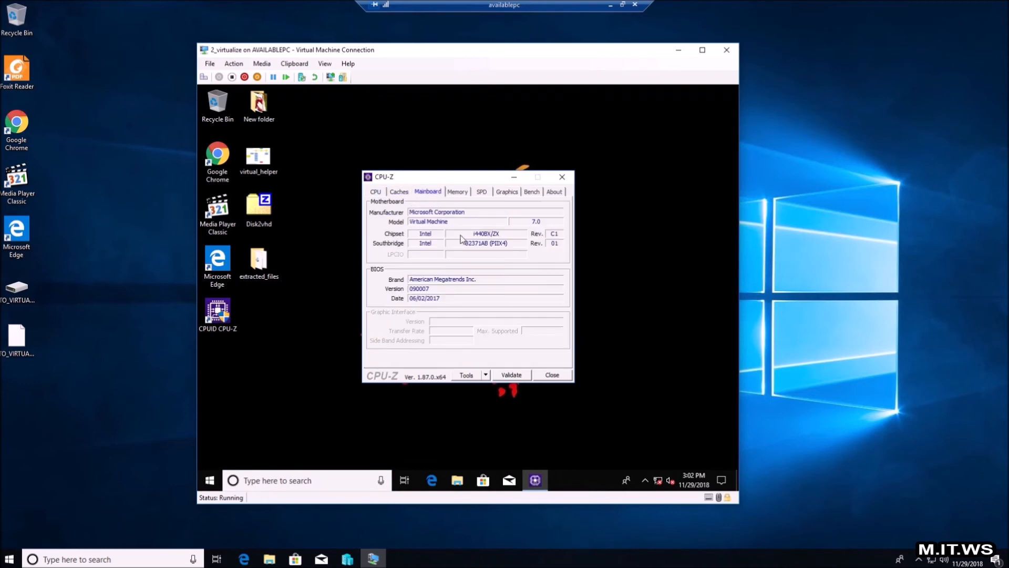
pyautogui.click(561, 181)
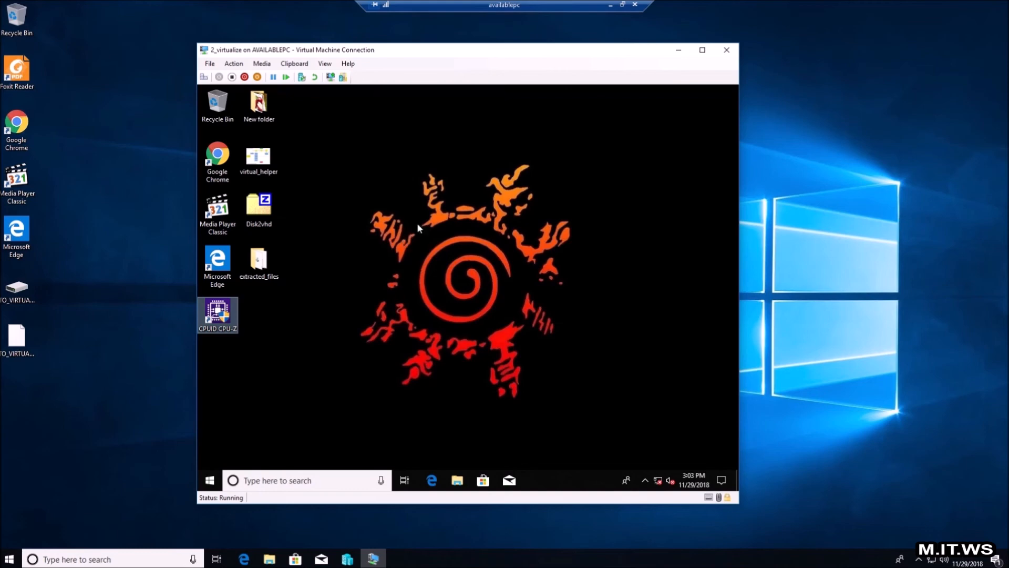
pyautogui.click(608, 6)
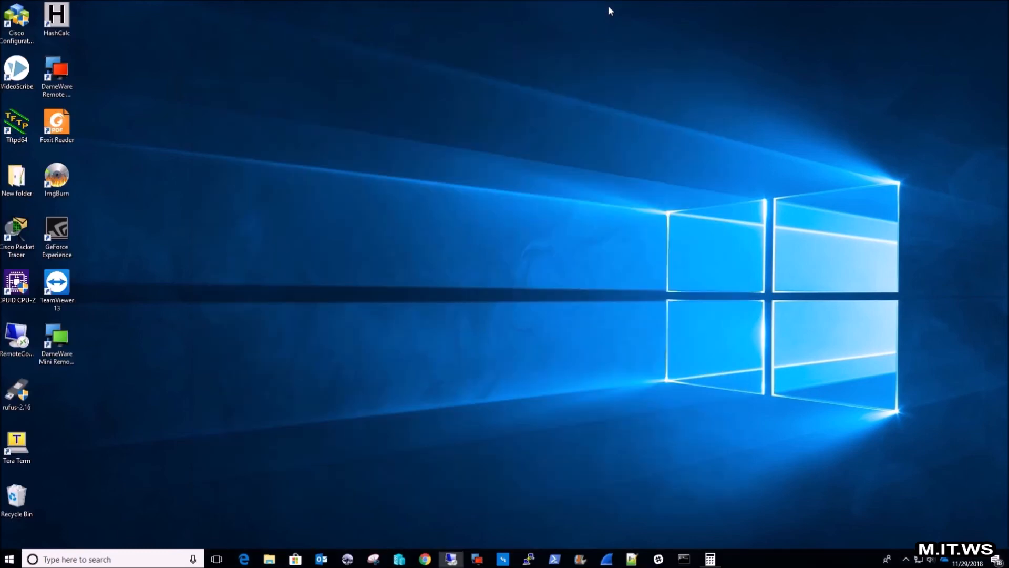